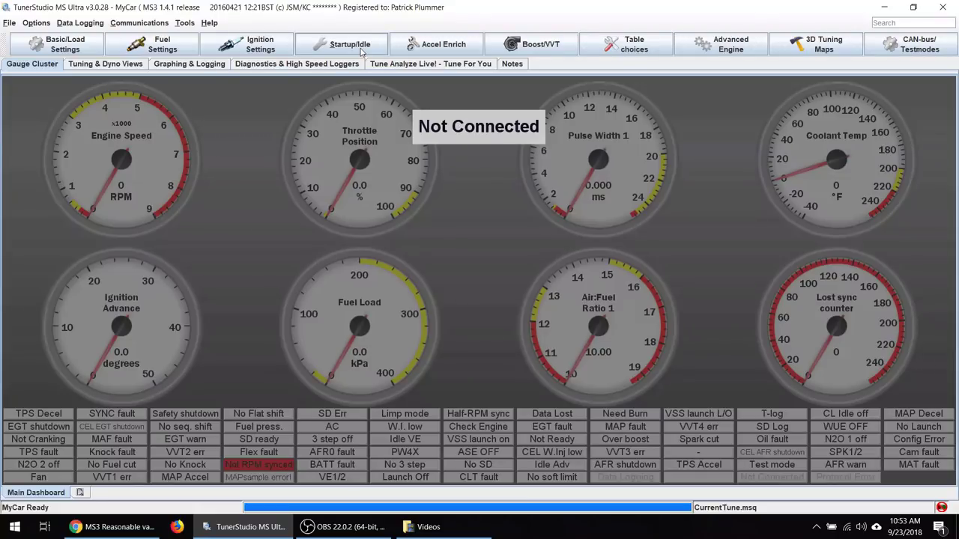
# Open Startup/Idle > Idle Control and reselect PWM valve (2 or 3 wire) as the idle valve type.
pyautogui.click(361, 49)
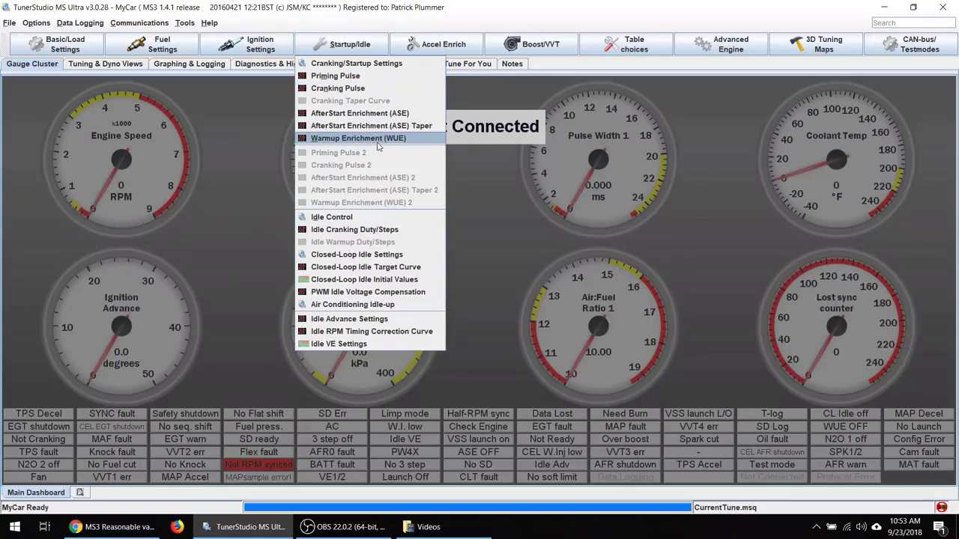
pyautogui.click(352, 218)
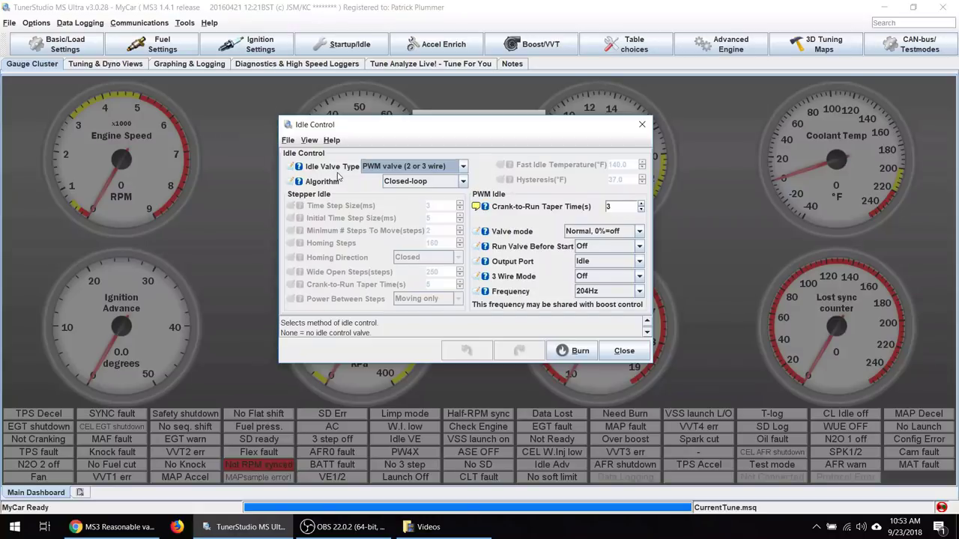
pyautogui.click(374, 167)
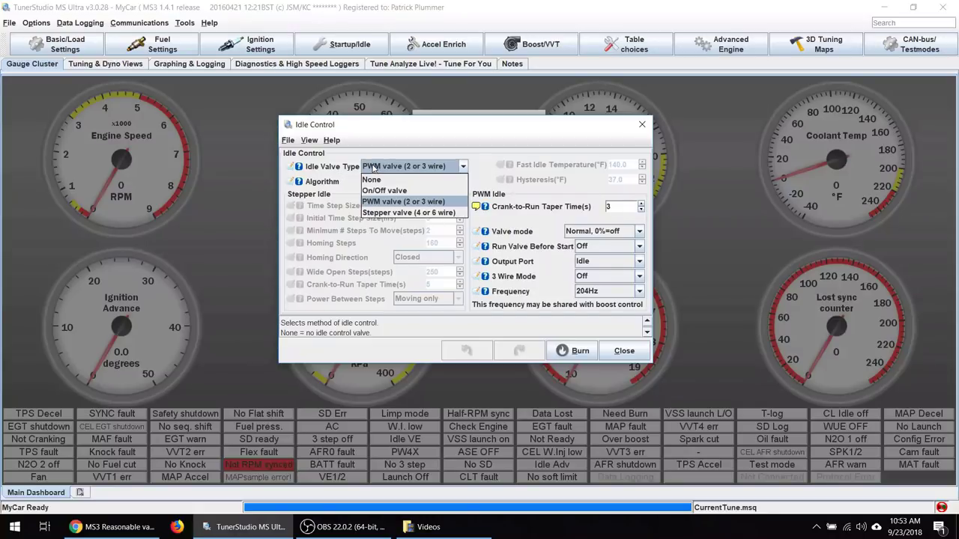
pyautogui.click(378, 201)
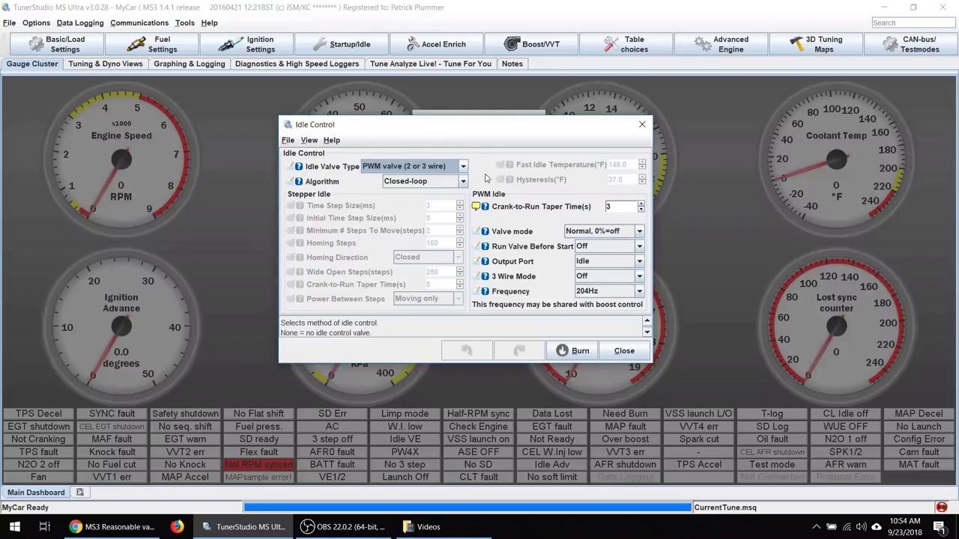
# Keep the Closed-loop idle algorithm and confirm the crank-to-run taper time is 3 seconds.
pyautogui.click(441, 183)
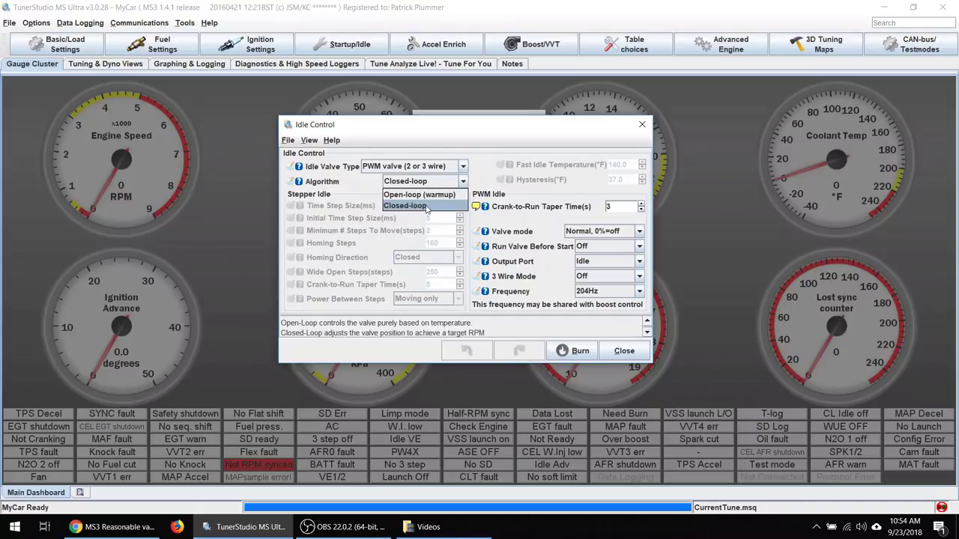
pyautogui.click(430, 206)
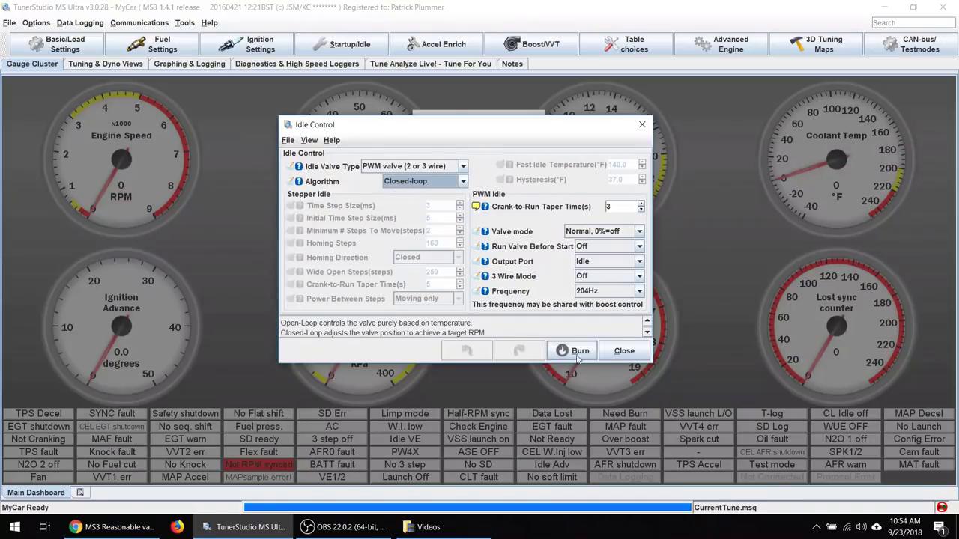
pyautogui.click(623, 206)
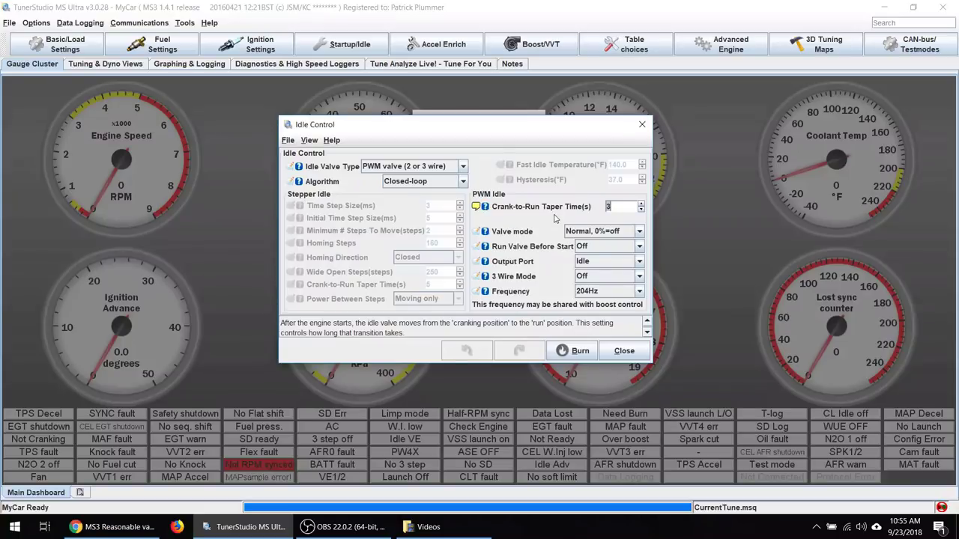
pyautogui.click(618, 206)
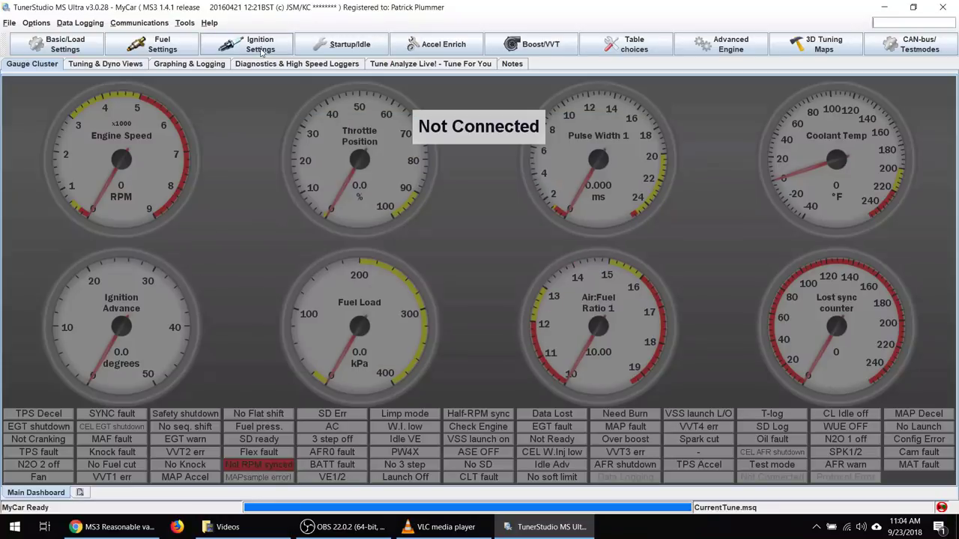
pyautogui.click(261, 50)
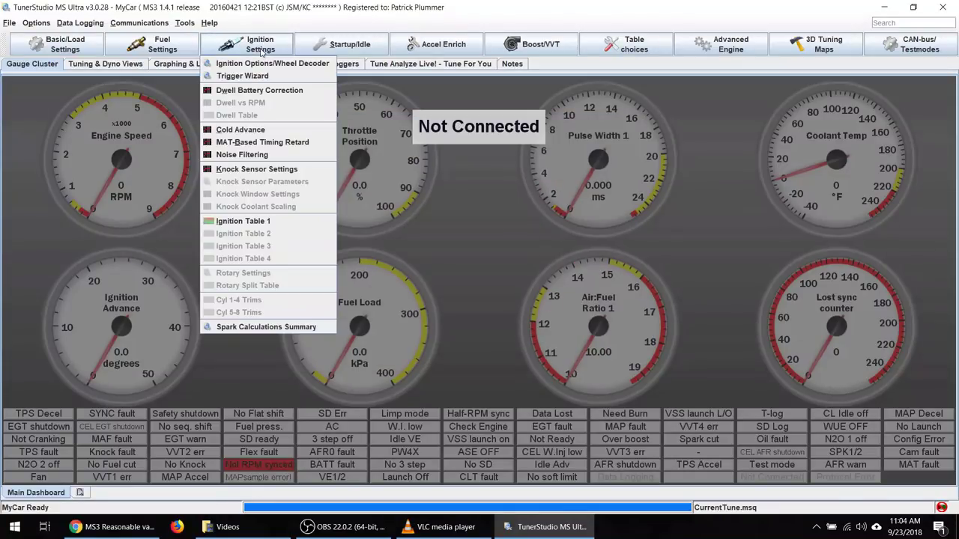
pyautogui.moveTo(335, 47)
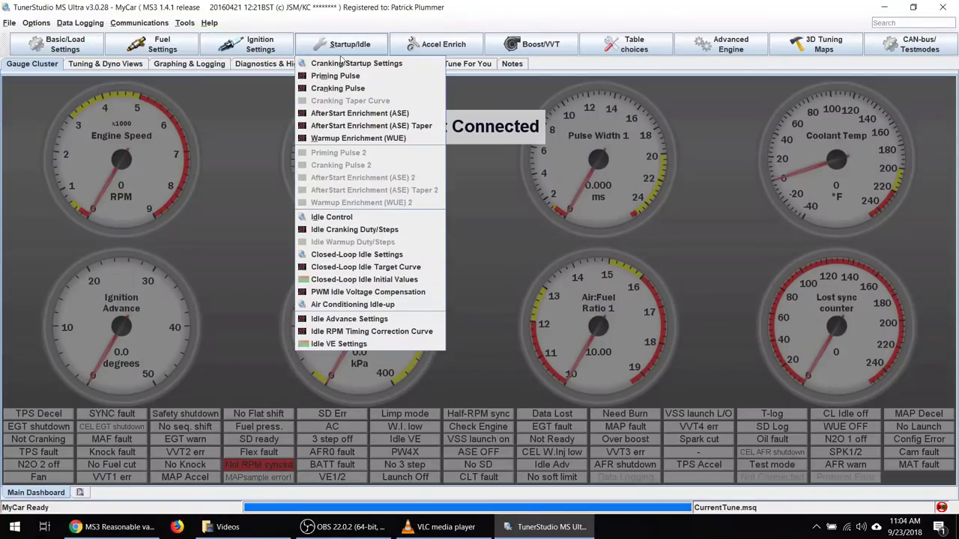
pyautogui.click(367, 255)
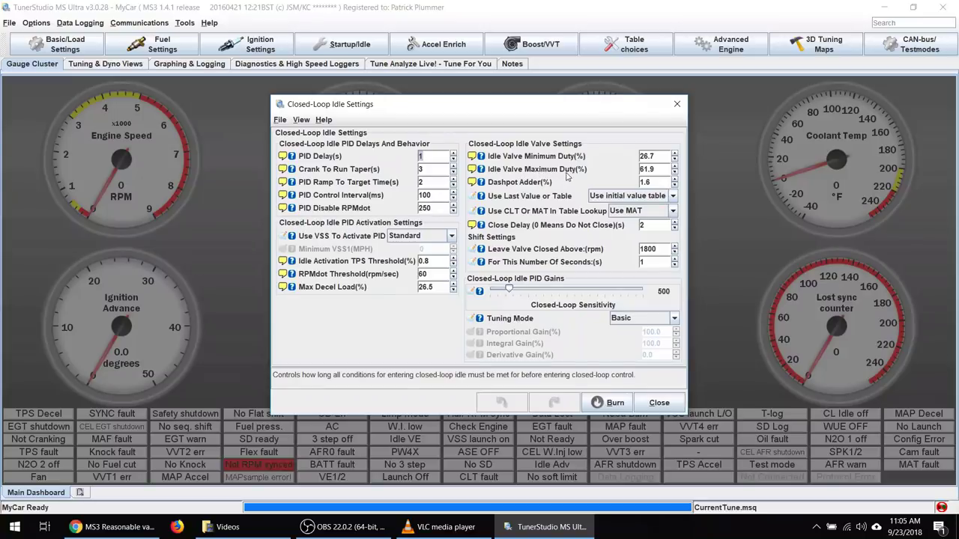
pyautogui.click(660, 156)
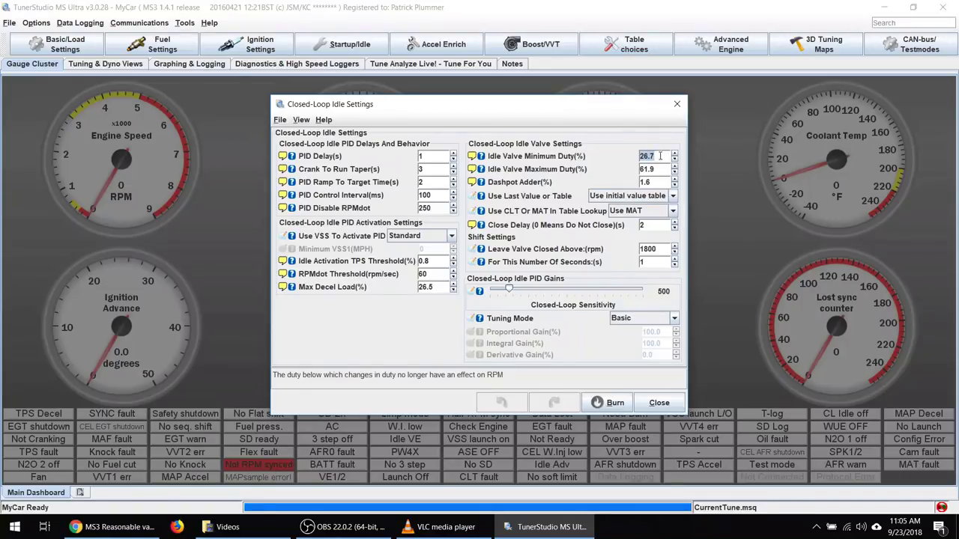
pyautogui.click(662, 168)
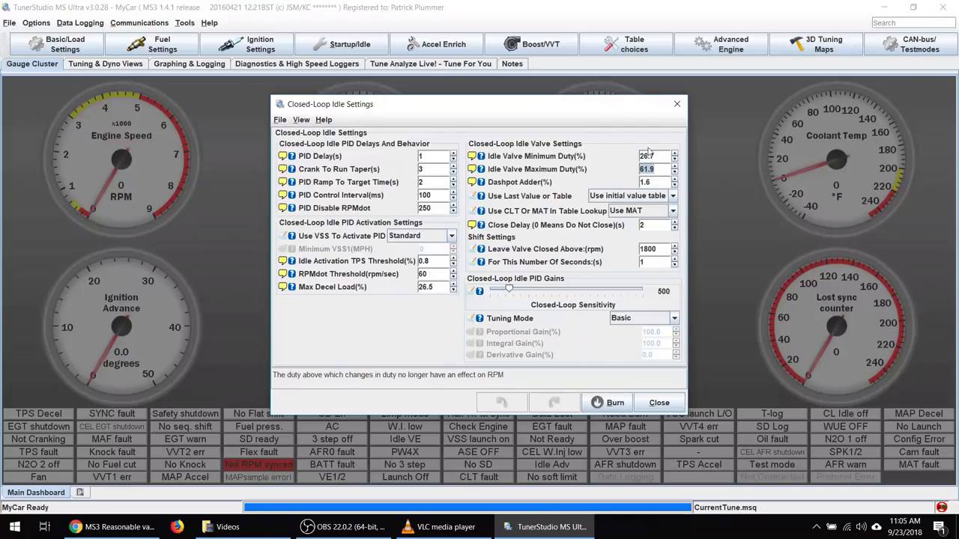
pyautogui.click(664, 402)
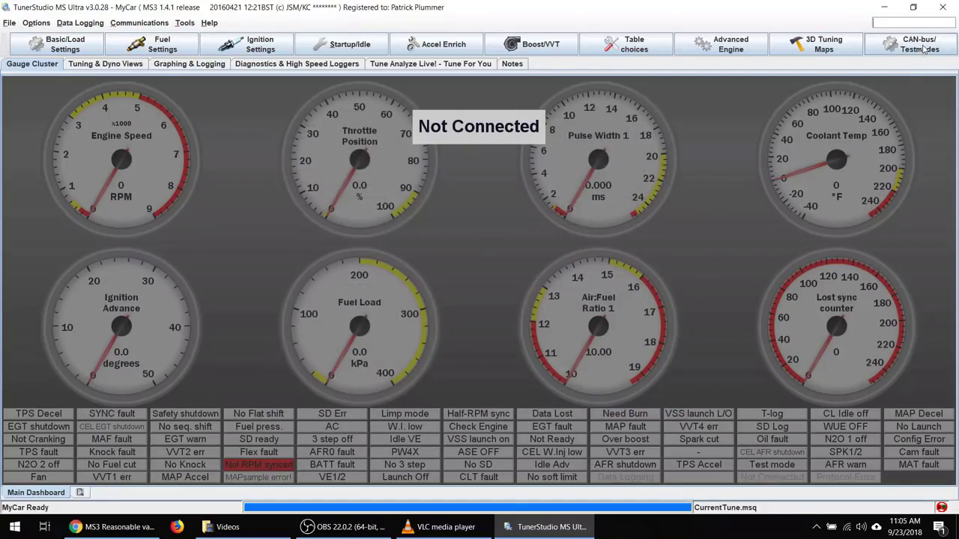
# Open Output Test Mode - Idle Valve from the CAN-bus/Testmodes menu.
pyautogui.click(924, 49)
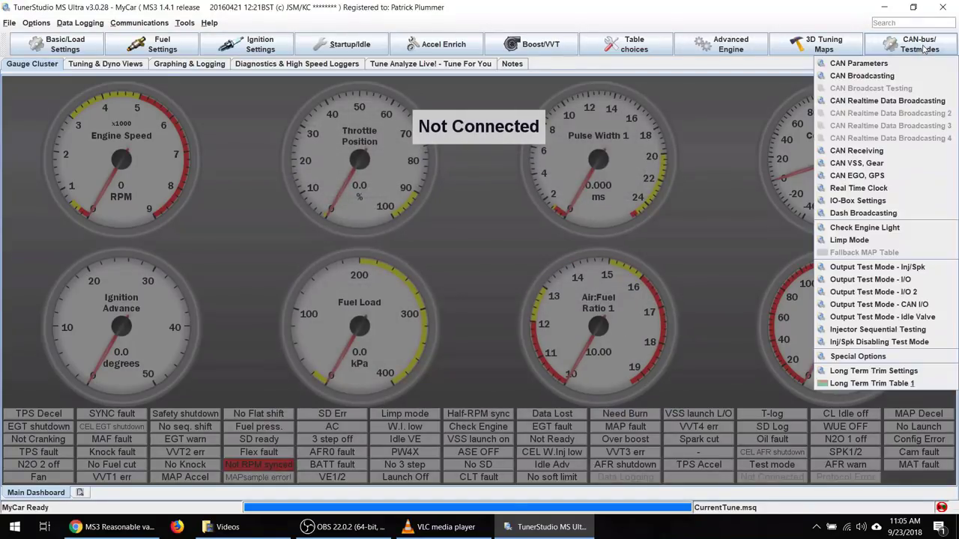
pyautogui.click(927, 320)
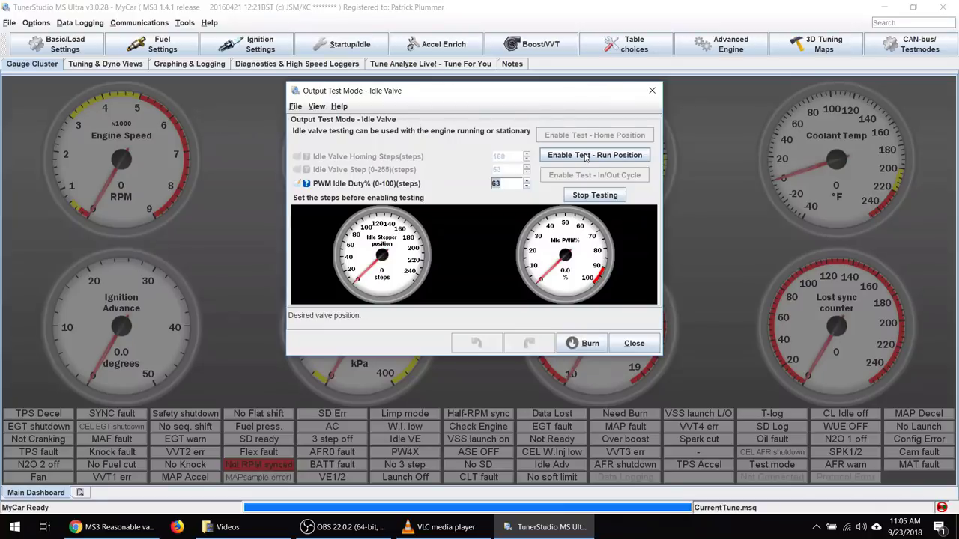
# Run the idle valve run-position test at 26% PWM idle duty, then close the output test.
pyautogui.click(628, 156)
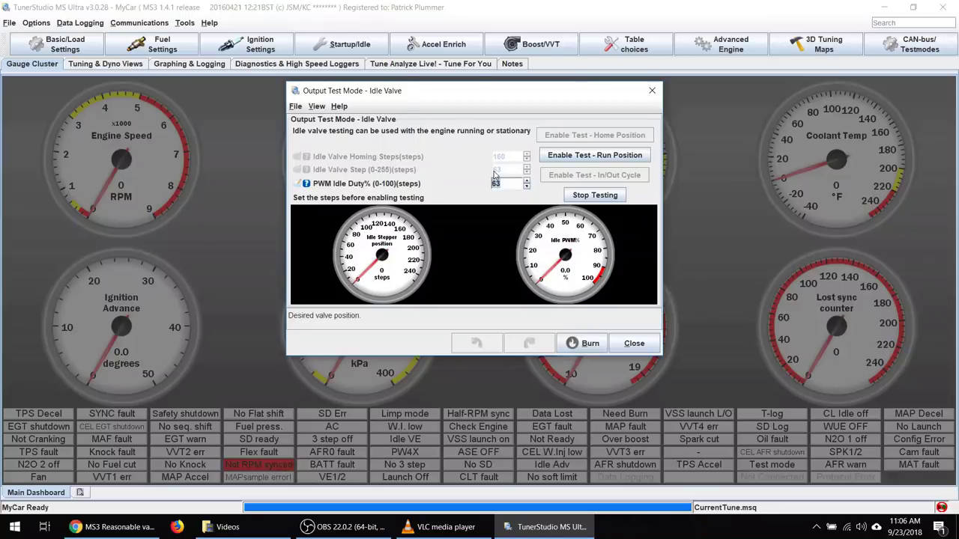
pyautogui.write('0')
pyautogui.write('6')
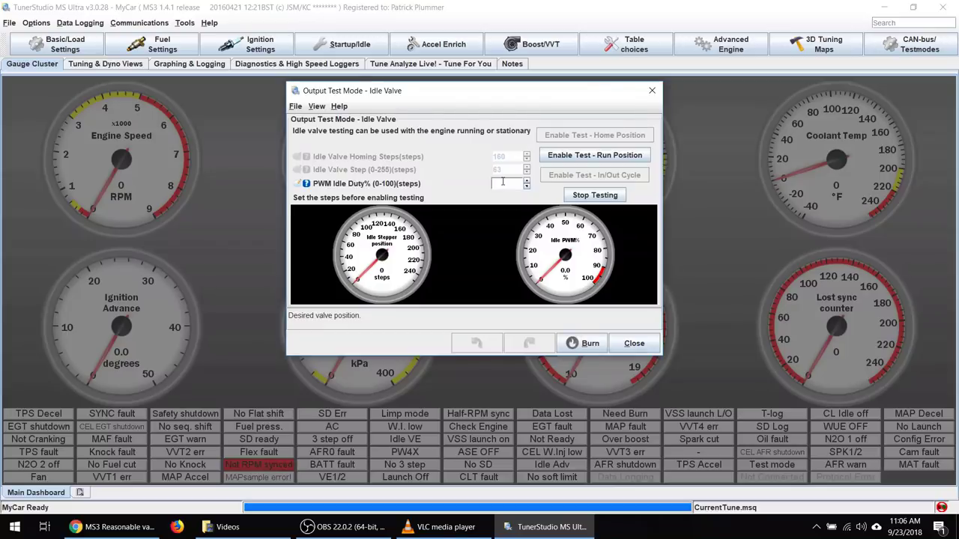
pyautogui.press('Return')
pyautogui.moveTo(508, 183); pyautogui.dragTo(492, 183)
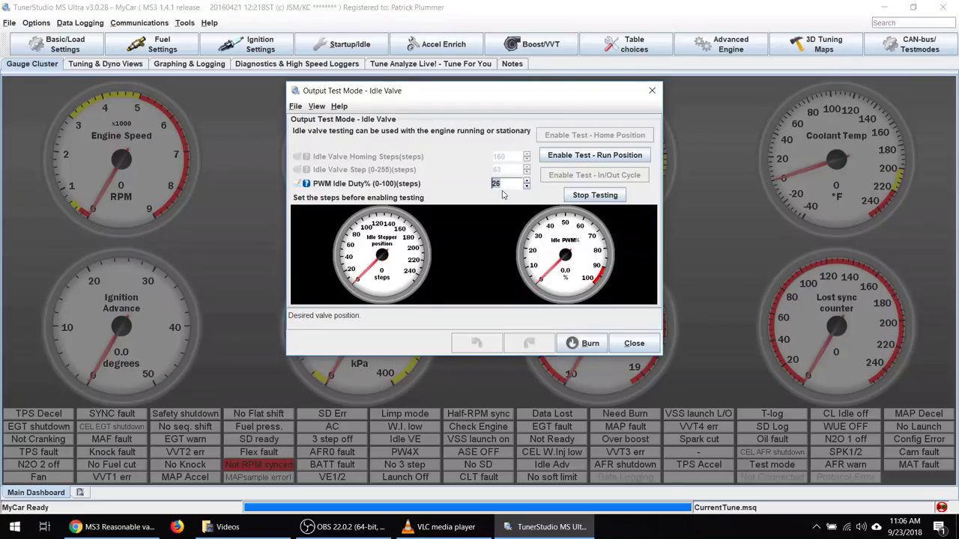
pyautogui.click(634, 343)
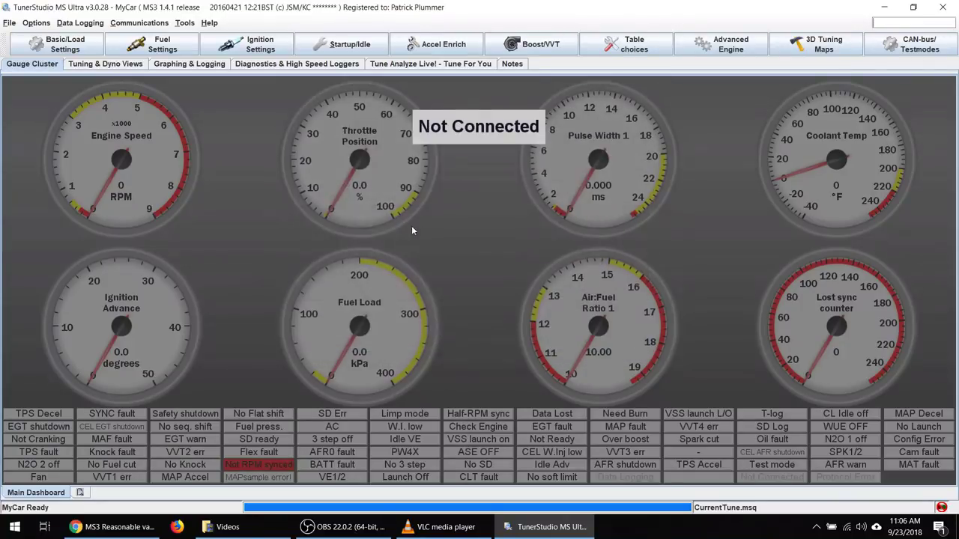
# Review the Closed-Loop Idle Settings, then return to the Startup/Idle menu.
pyautogui.click(332, 54)
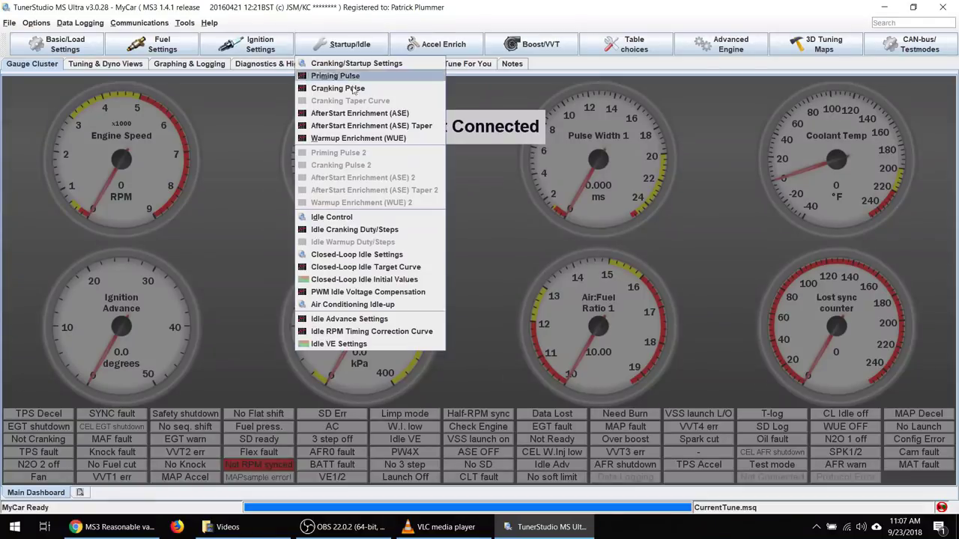
pyautogui.click(380, 255)
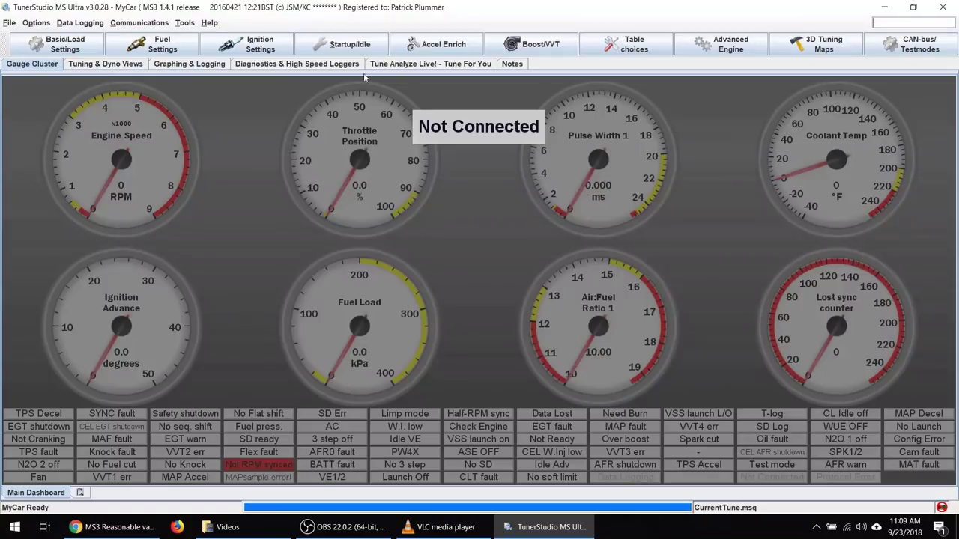
pyautogui.click(358, 48)
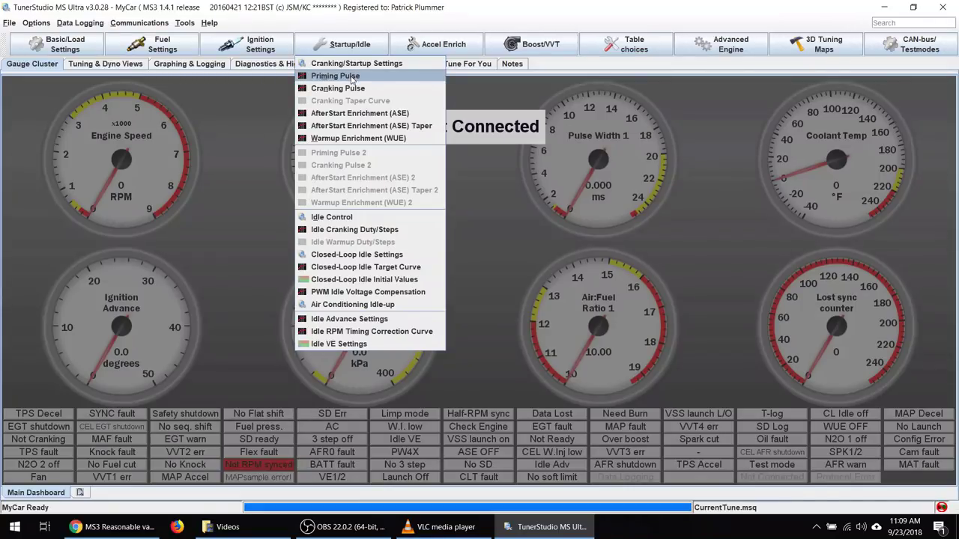
pyautogui.click(349, 77)
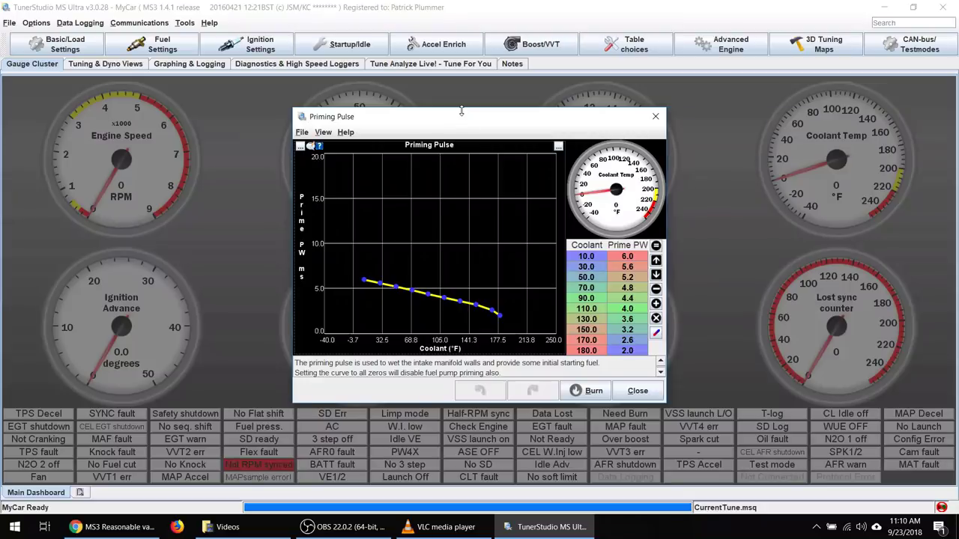
pyautogui.moveTo(465, 120); pyautogui.dragTo(455, 117)
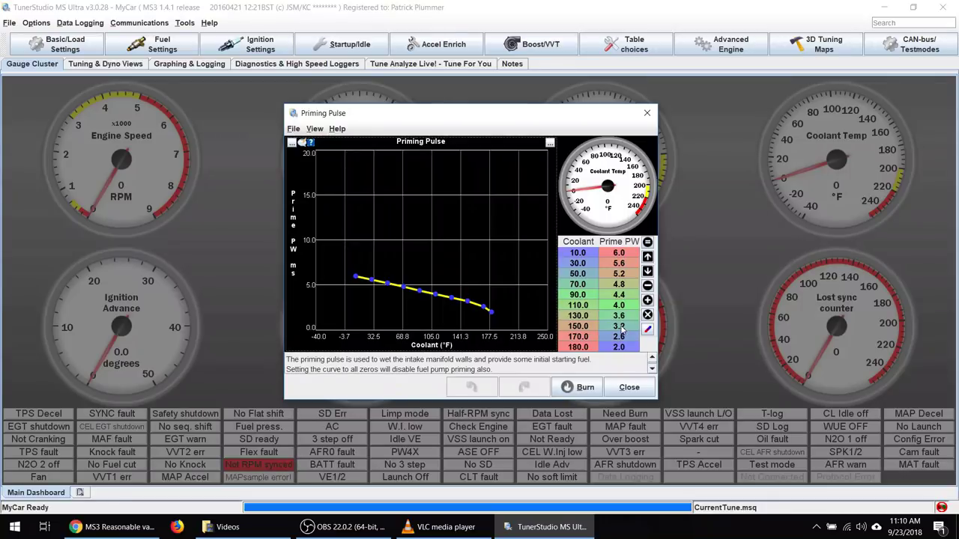
pyautogui.click(629, 387)
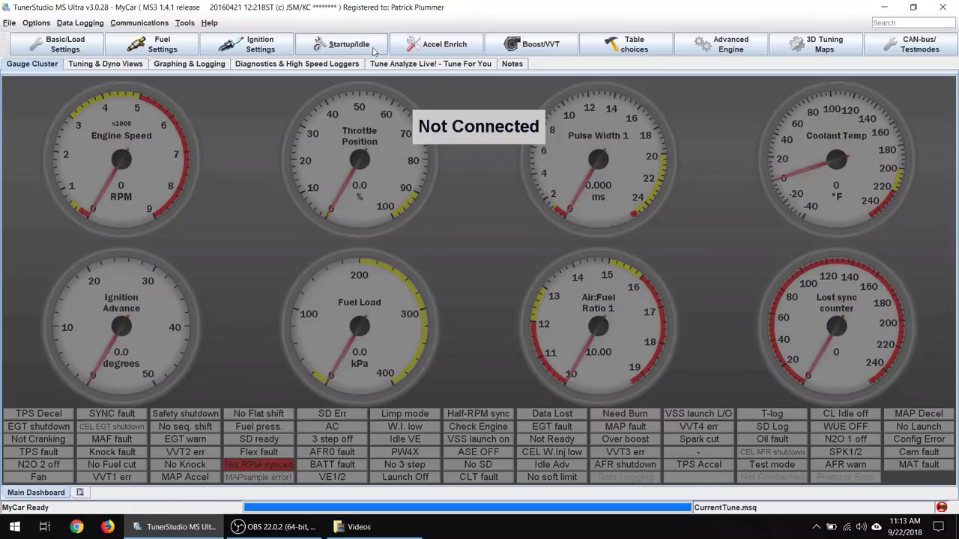
pyautogui.click(372, 49)
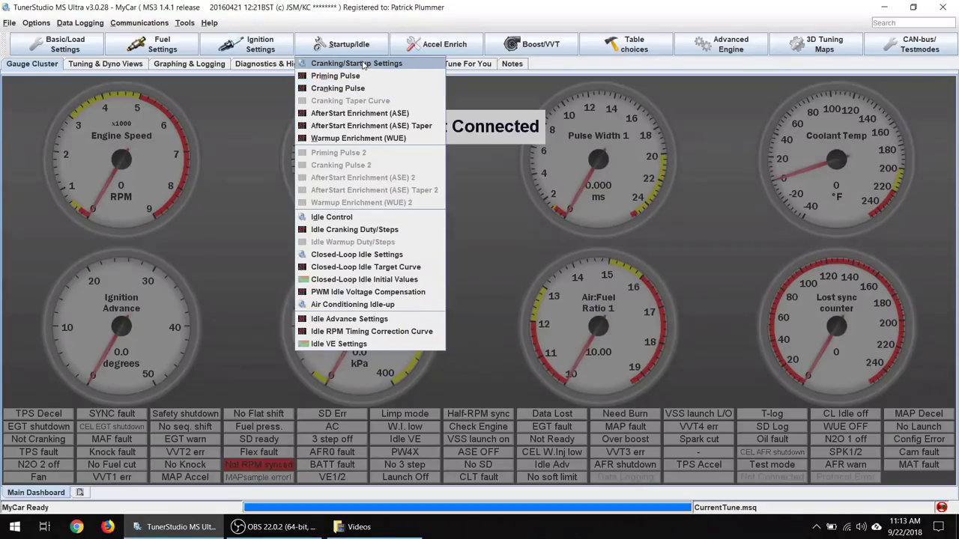
pyautogui.click(362, 64)
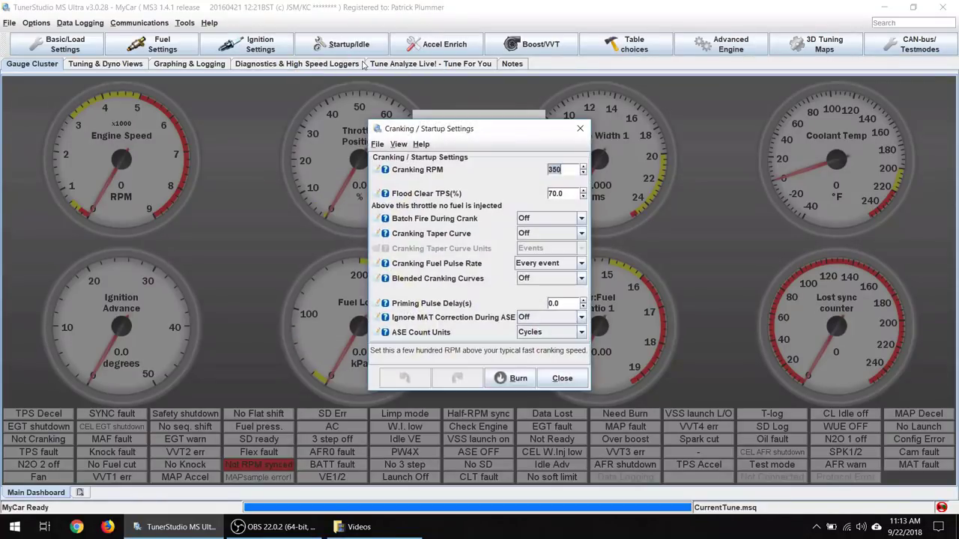
# Read the help for the Cranking RPM (350) and Flood Clear TPS (70.0) fields.
pyautogui.click(567, 169)
pyautogui.click(564, 194)
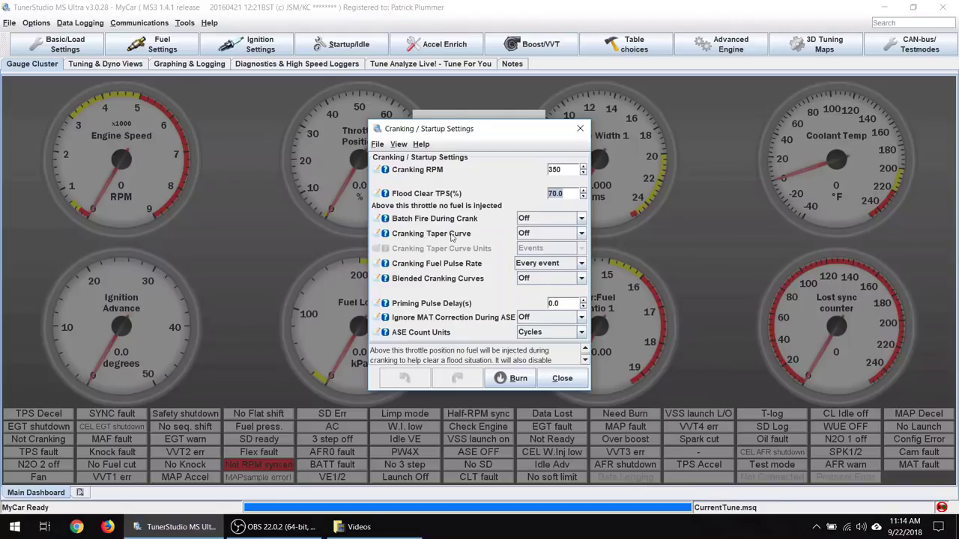
pyautogui.click(543, 236)
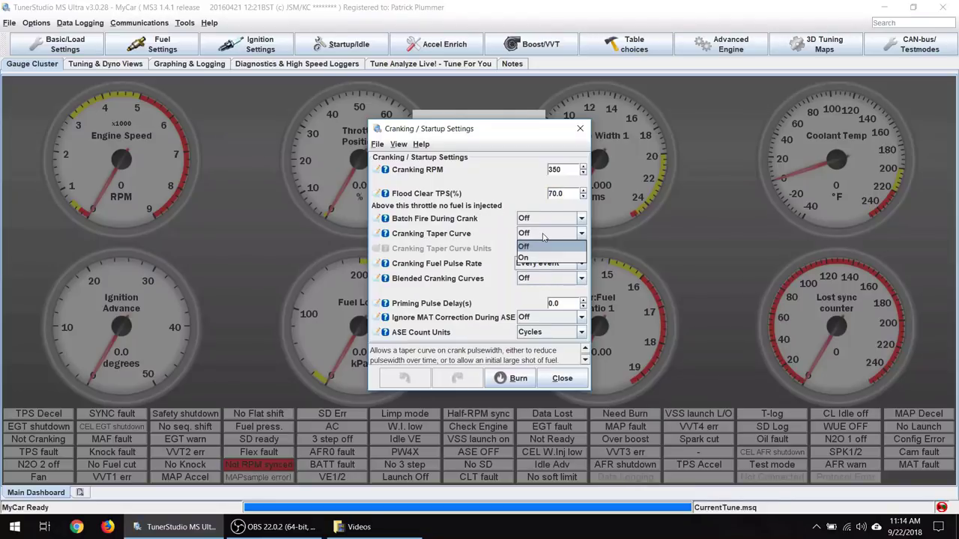
pyautogui.click(543, 237)
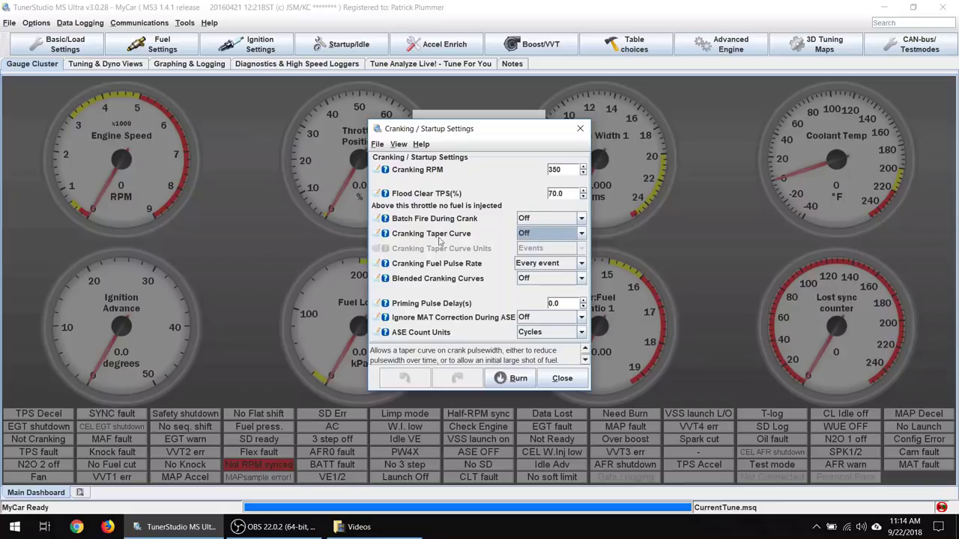
pyautogui.click(385, 234)
pyautogui.click(544, 218)
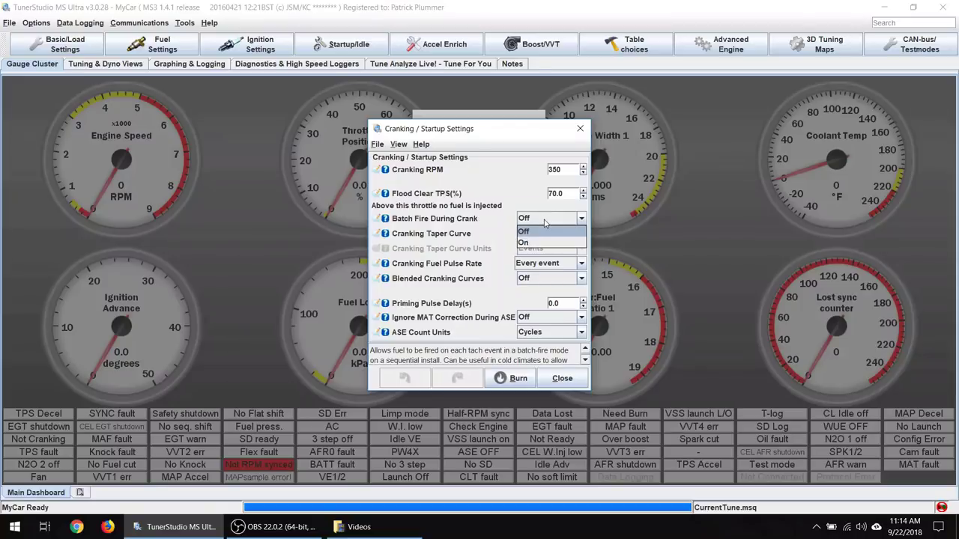
pyautogui.click(545, 222)
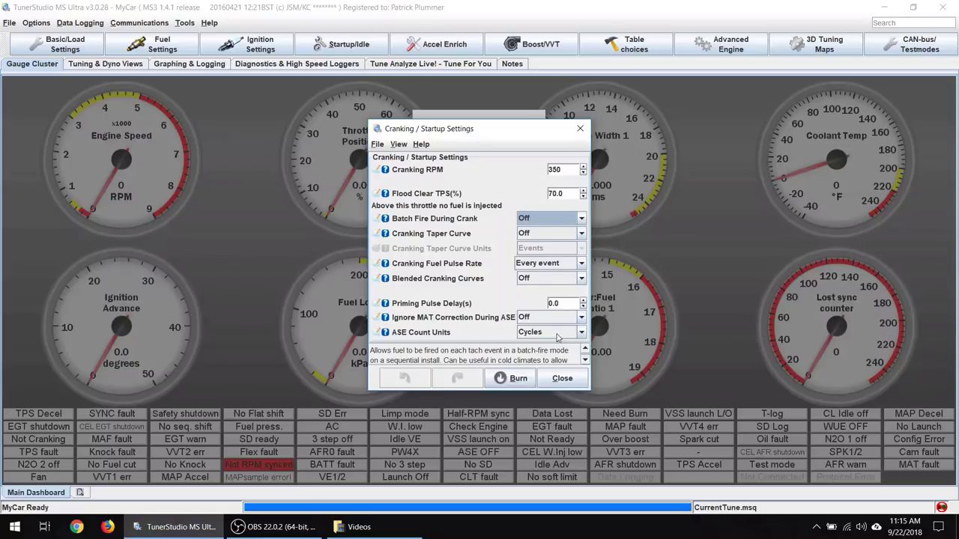
pyautogui.click(385, 332)
pyautogui.click(557, 337)
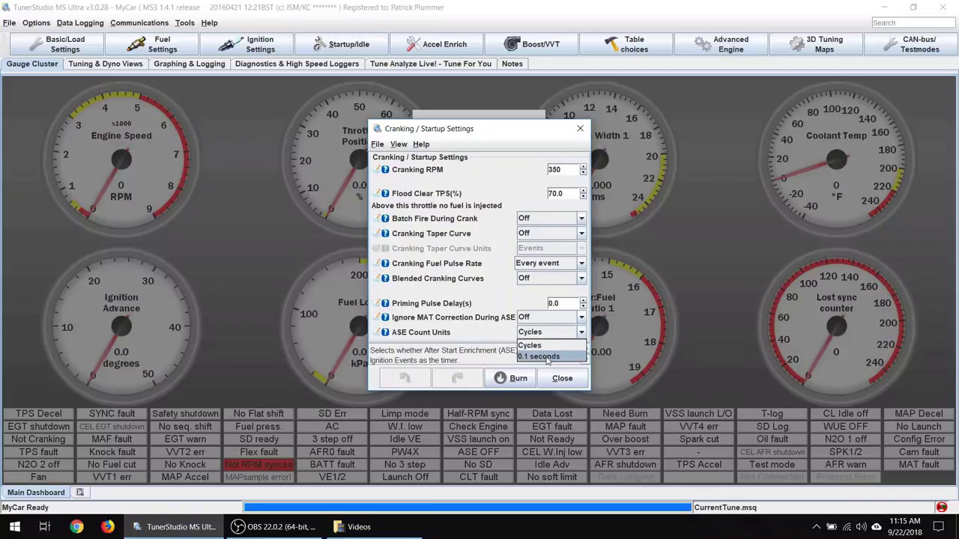
pyautogui.click(490, 333)
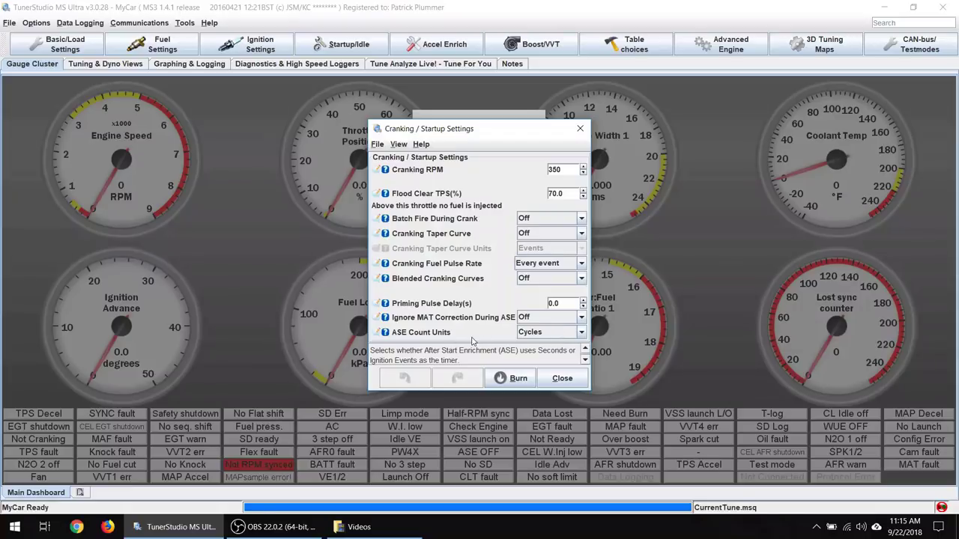
pyautogui.click(579, 128)
# Review the Cranking Pulse curve, 326% at 10°F down to 101% at 180°F, and close it.
pyautogui.click(343, 46)
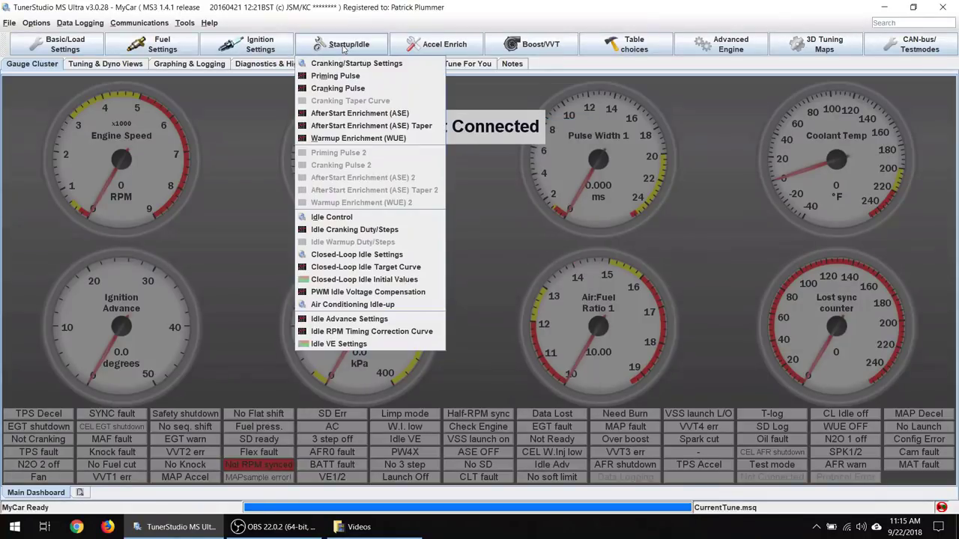
pyautogui.click(355, 87)
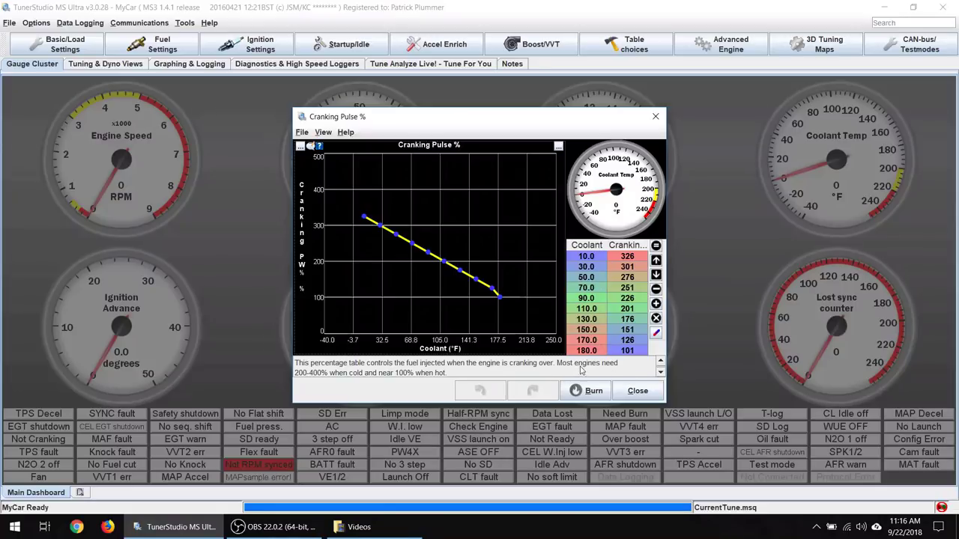
pyautogui.click(637, 352)
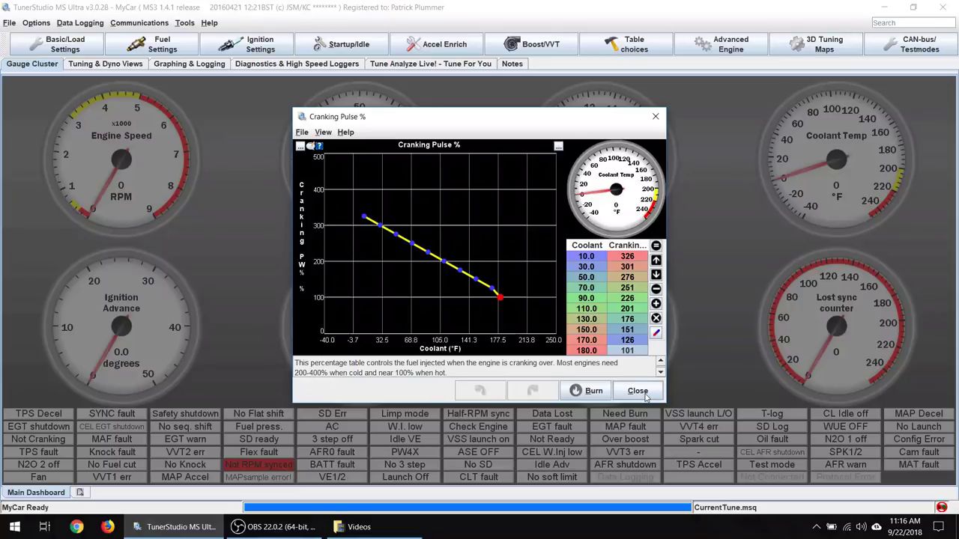
pyautogui.click(646, 397)
pyautogui.click(344, 46)
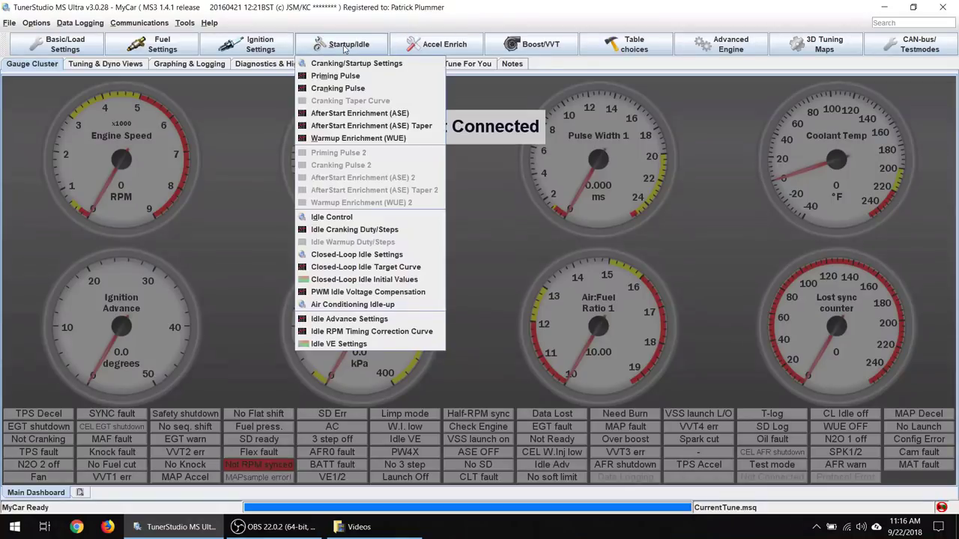
# Open the Idle Cranking Duty/Steps curve, reposition its window, review it and close it.
pyautogui.click(372, 231)
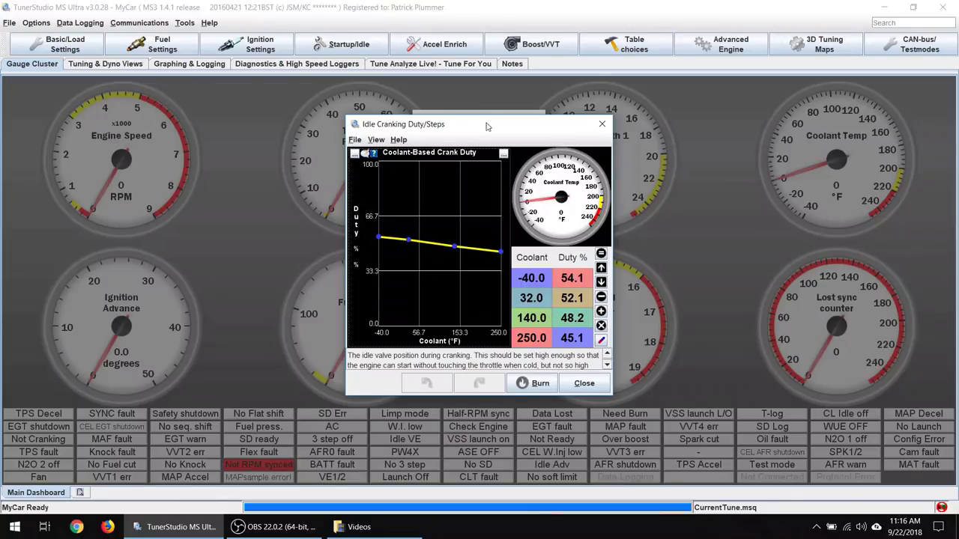
pyautogui.moveTo(497, 126); pyautogui.dragTo(479, 110)
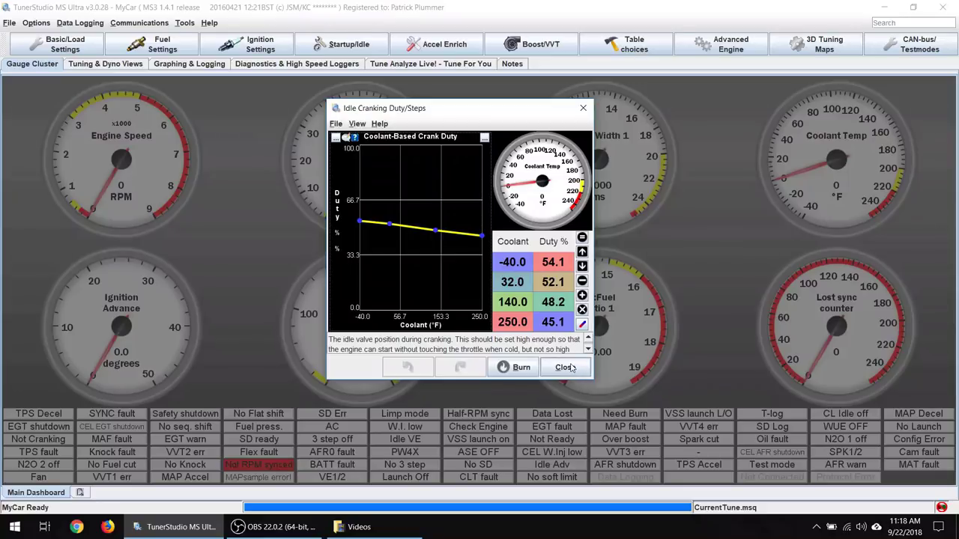
pyautogui.click(564, 367)
pyautogui.click(364, 46)
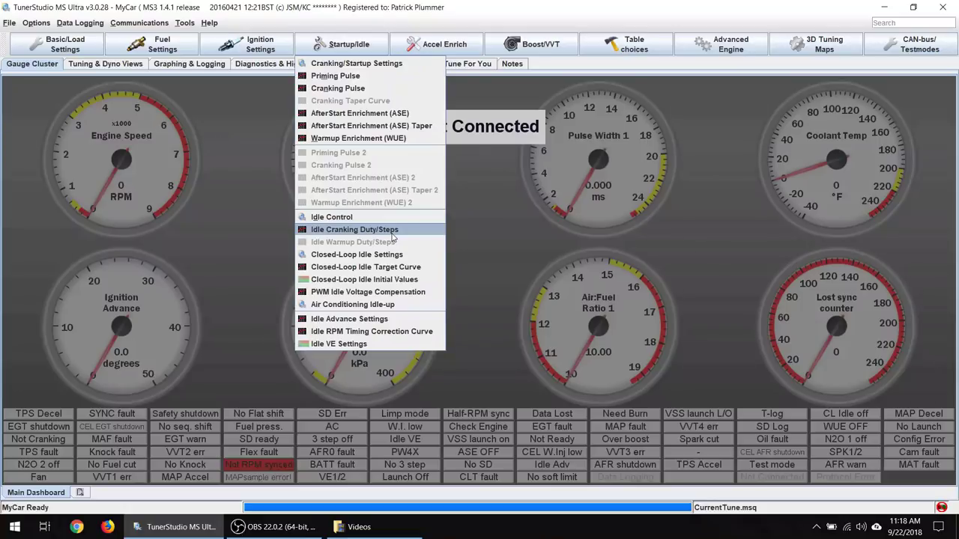
pyautogui.click(389, 113)
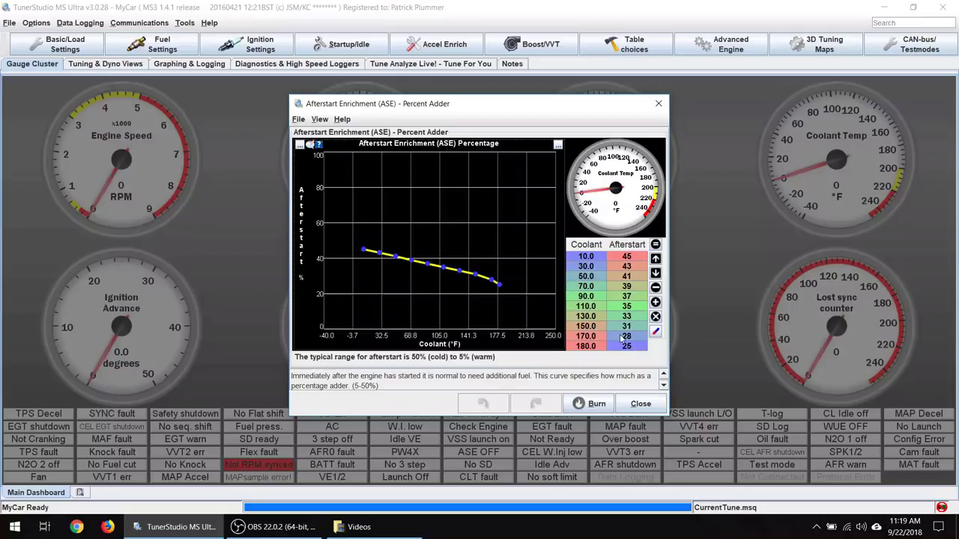
pyautogui.press('Escape')
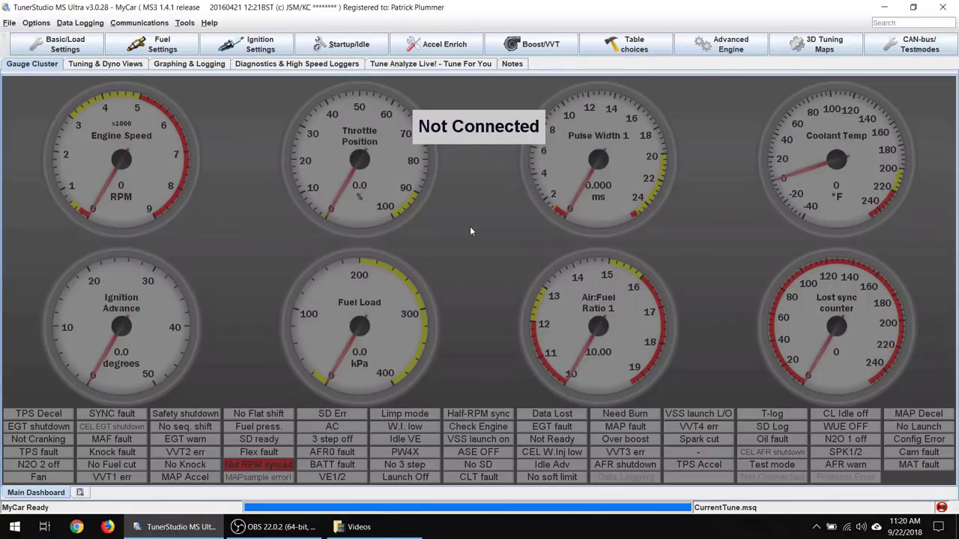
pyautogui.click(347, 46)
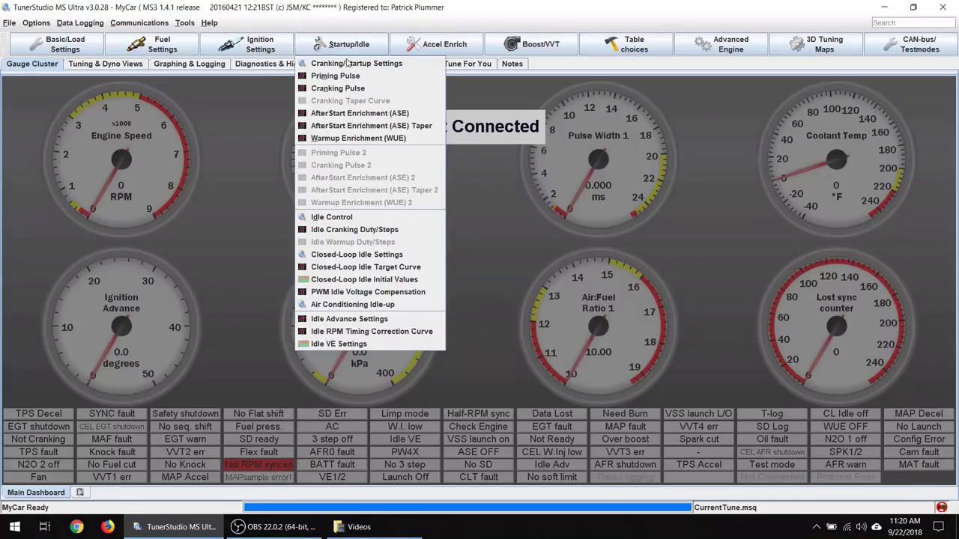
pyautogui.click(380, 132)
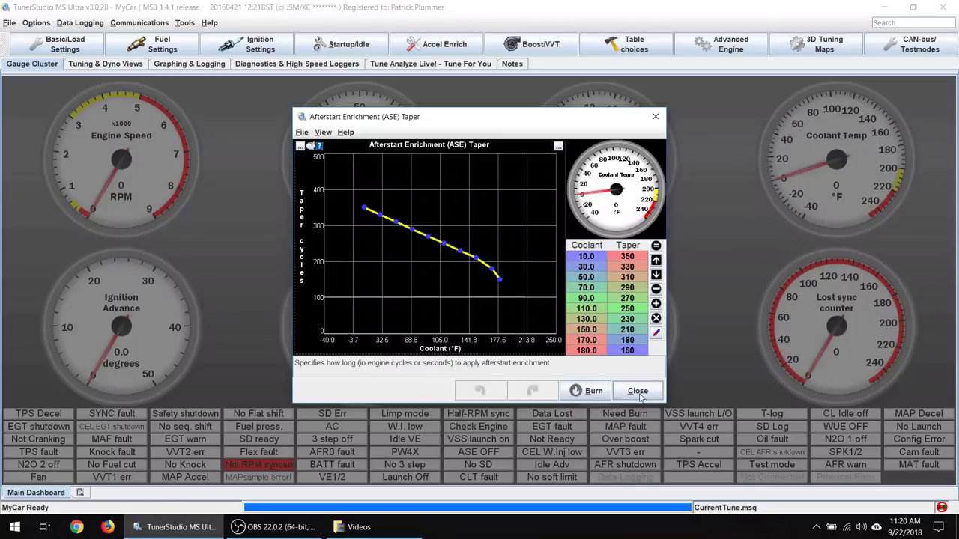
pyautogui.click(637, 390)
pyautogui.click(343, 45)
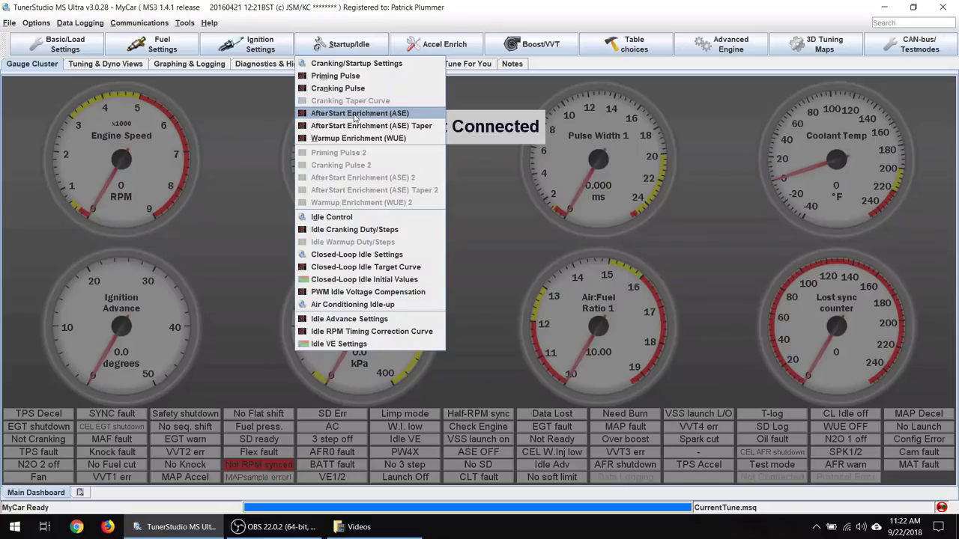
# Open the Warmup Enrichment (WUE) curve from the Startup/Idle menu.
pyautogui.click(364, 138)
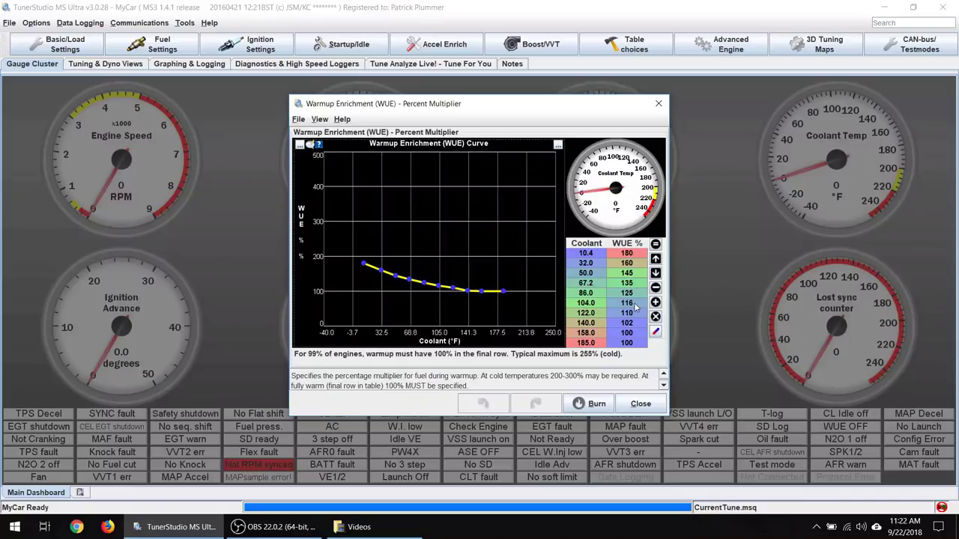
pyautogui.click(635, 343)
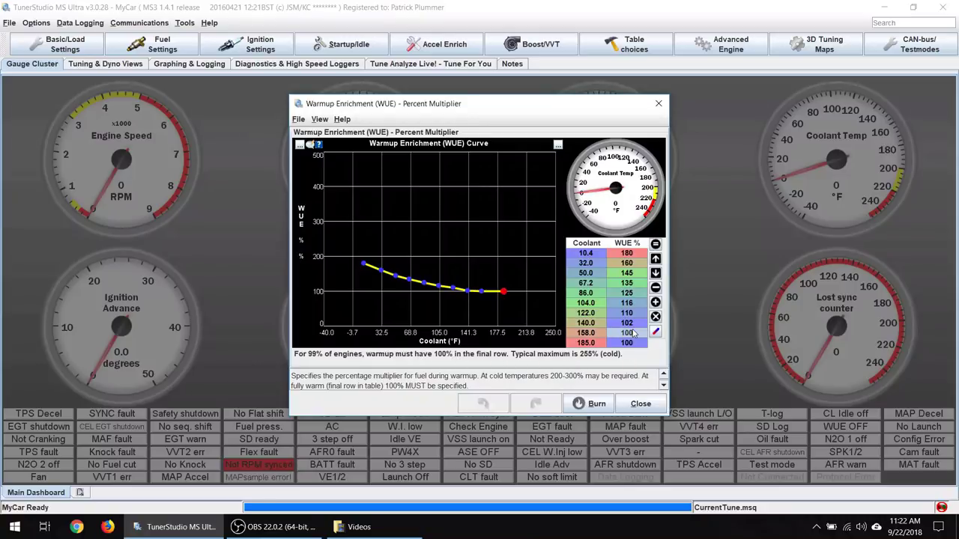
pyautogui.click(640, 293)
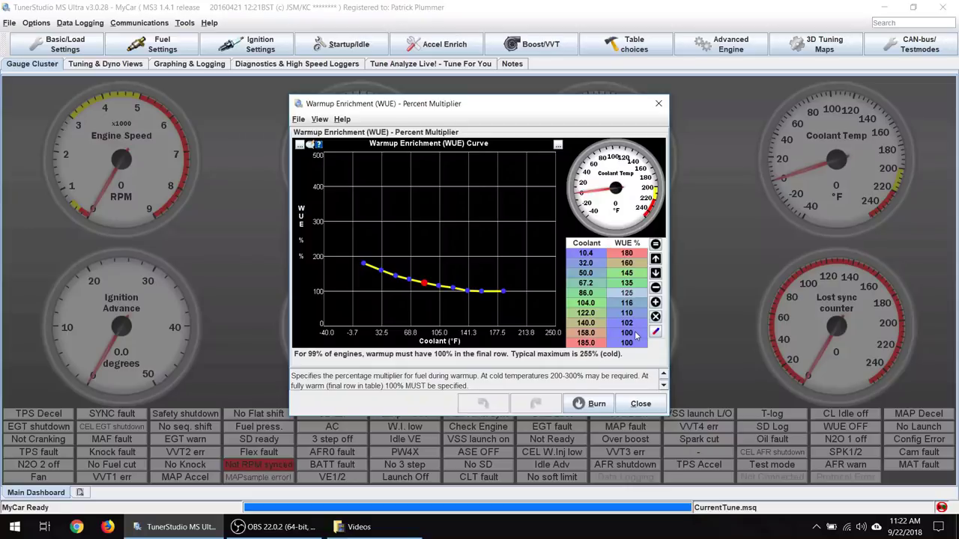
pyautogui.click(637, 303)
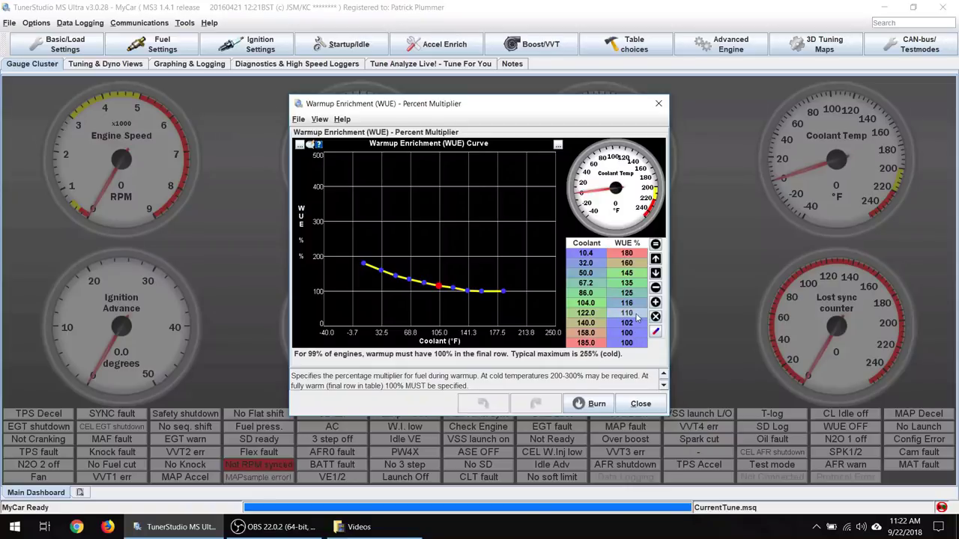
pyautogui.click(637, 323)
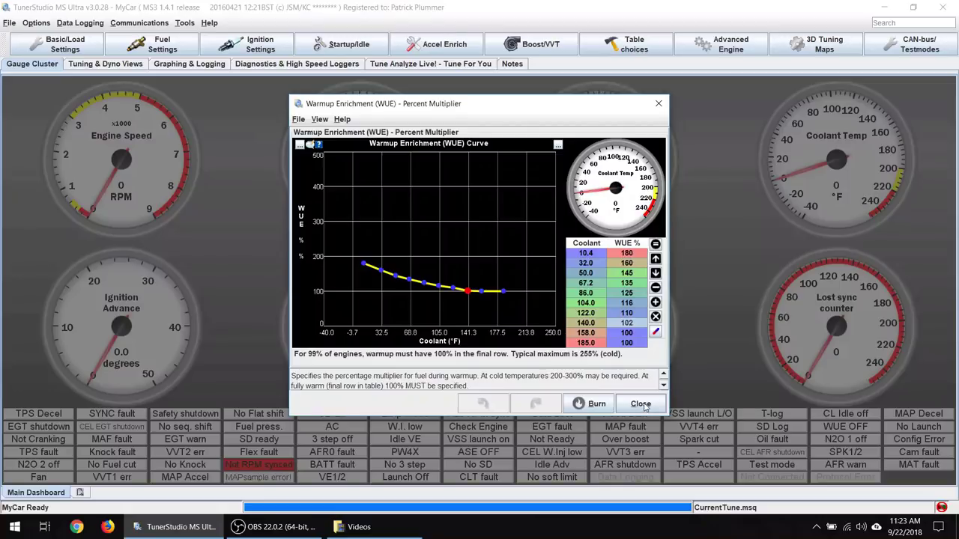
# Close the WUE curve, confirm Idle Control stays on the Closed-loop algorithm, and close it.
pyautogui.click(642, 405)
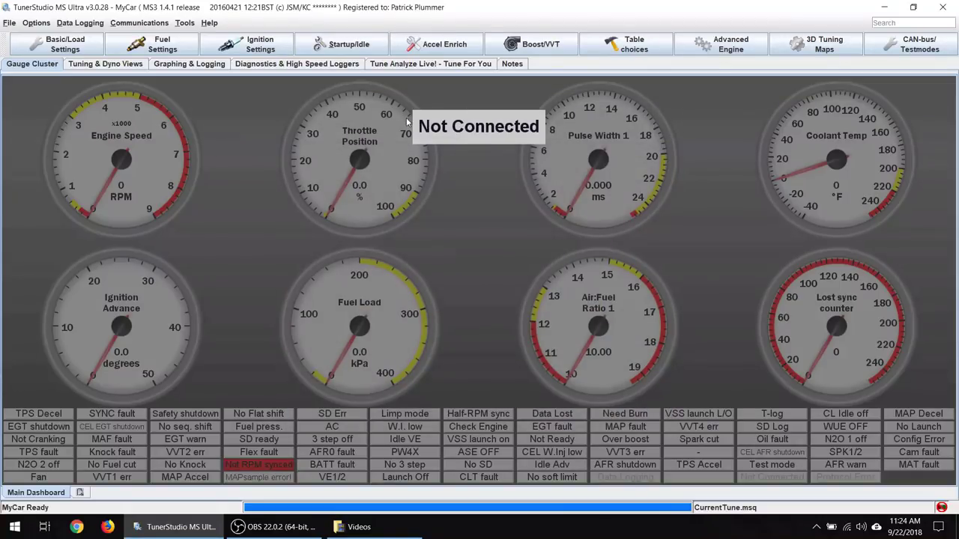
pyautogui.click(359, 47)
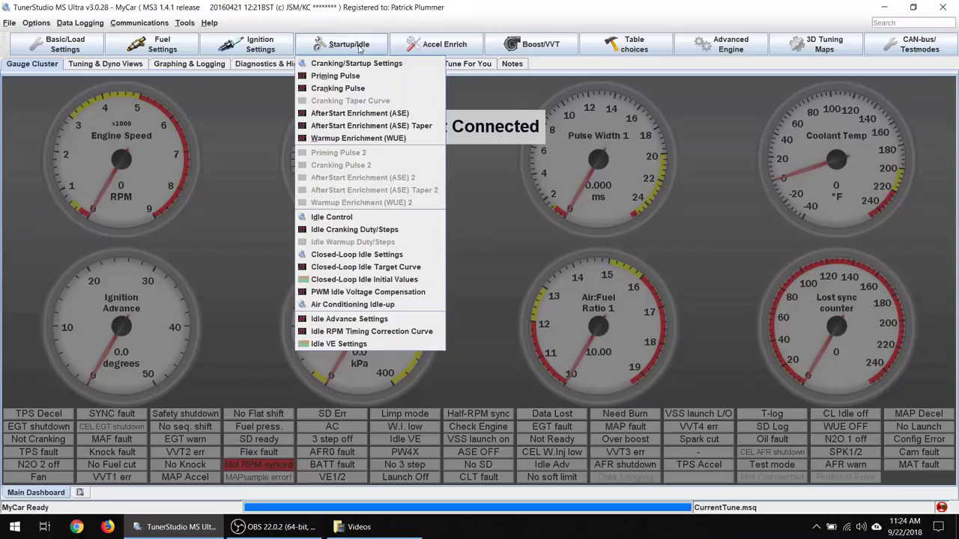
pyautogui.click(372, 217)
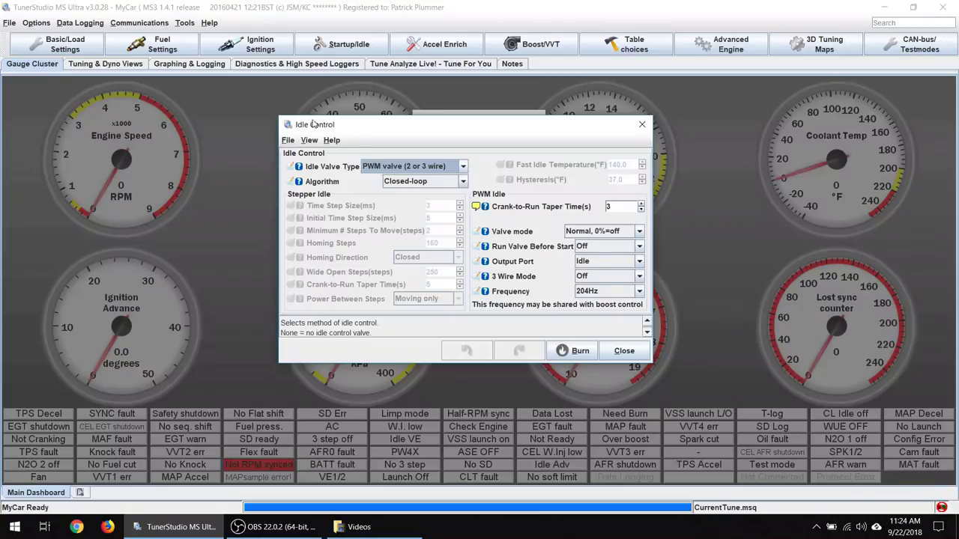
pyautogui.click(415, 183)
pyautogui.click(416, 185)
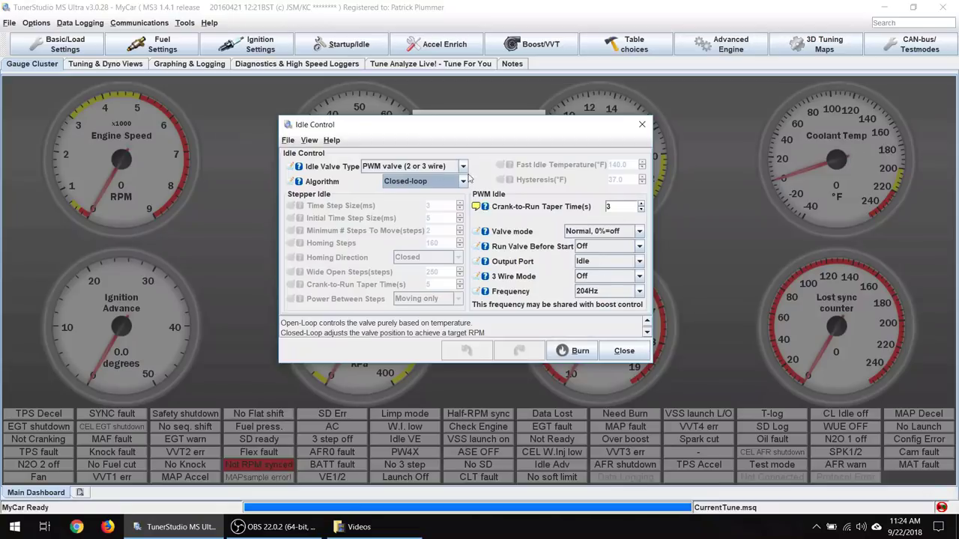
pyautogui.press('Tab')
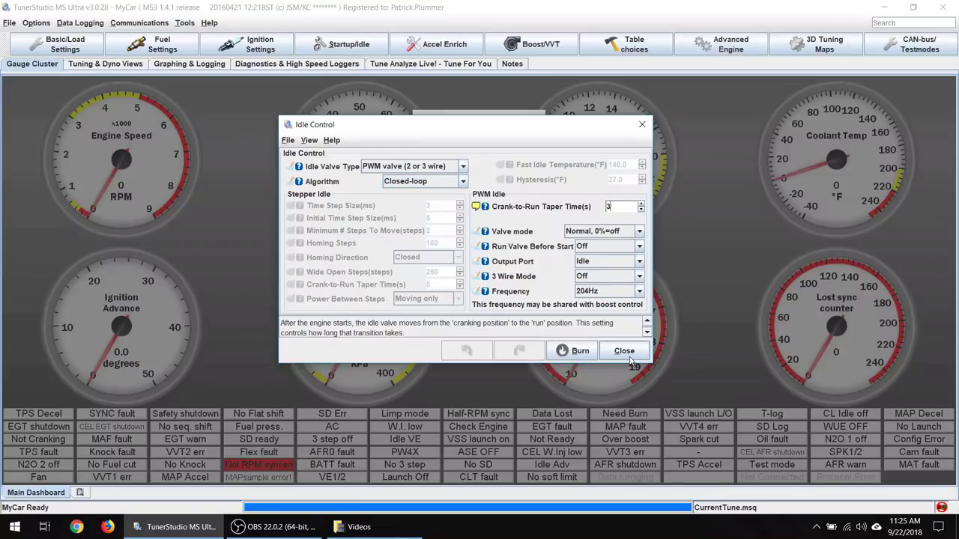
pyautogui.click(629, 355)
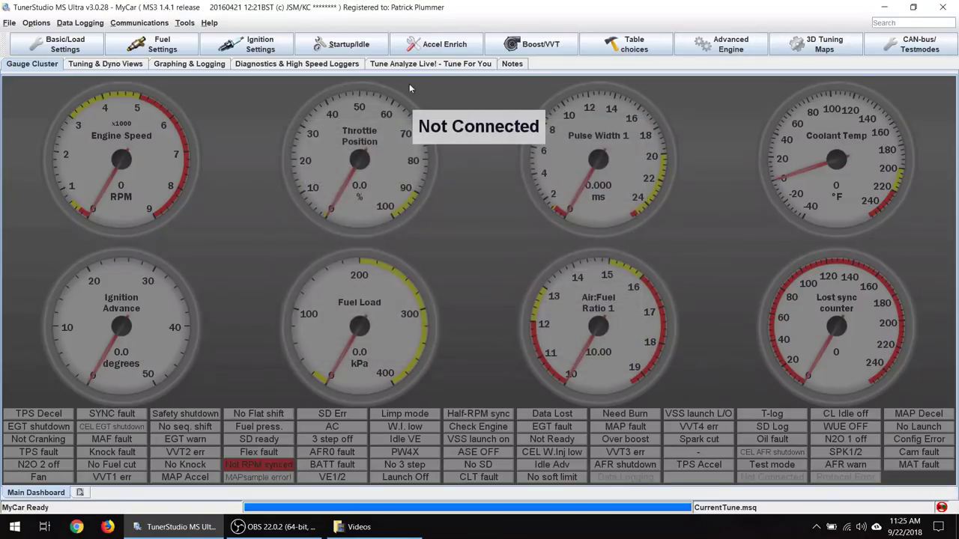
# Open Closed-Loop Idle Settings (1 s PID delay, 100 ms interval) and read the PID Control Interval help.
pyautogui.click(349, 47)
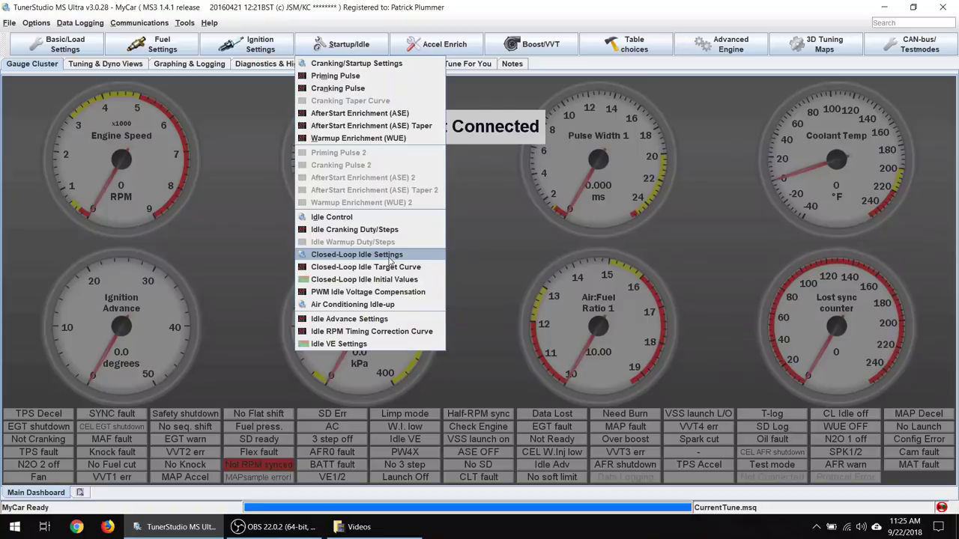
pyautogui.click(390, 256)
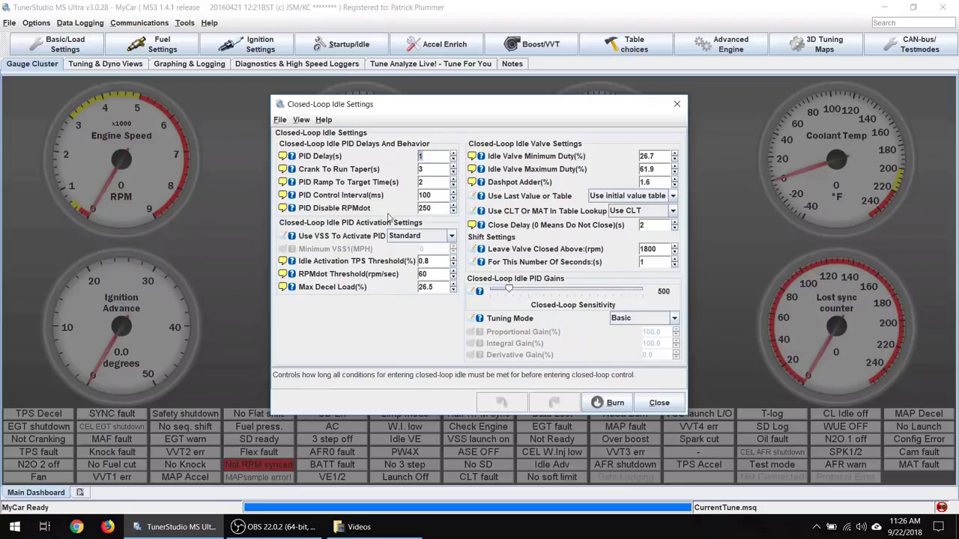
pyautogui.click(292, 195)
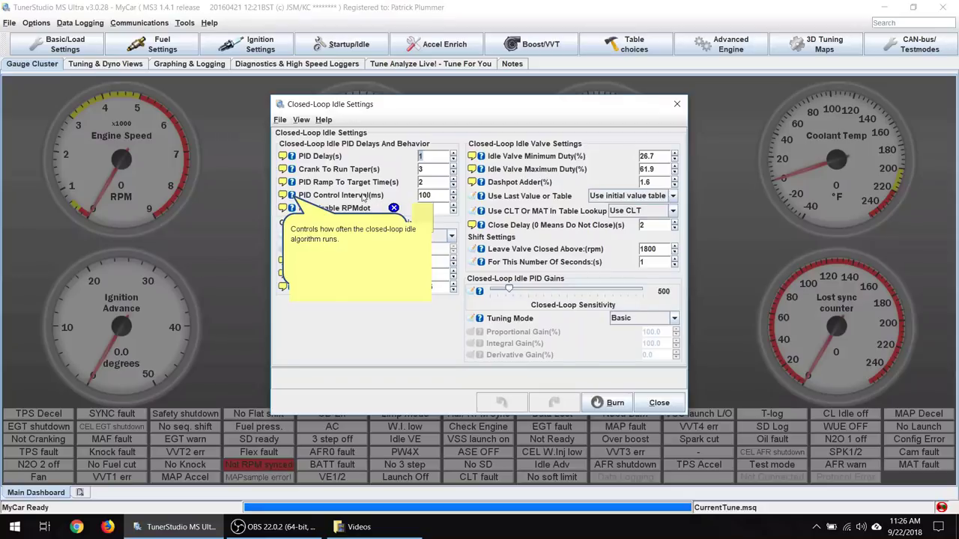
pyautogui.click(359, 197)
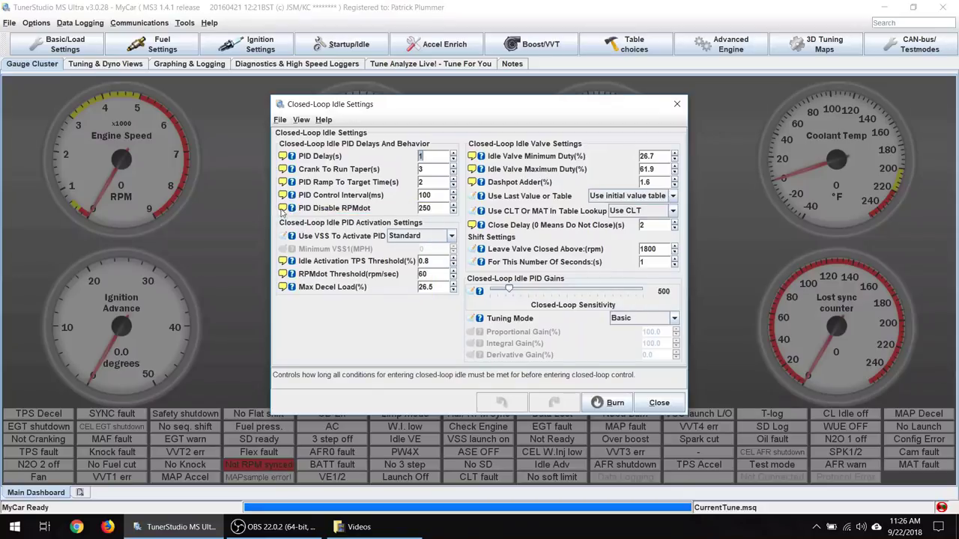
pyautogui.click(292, 209)
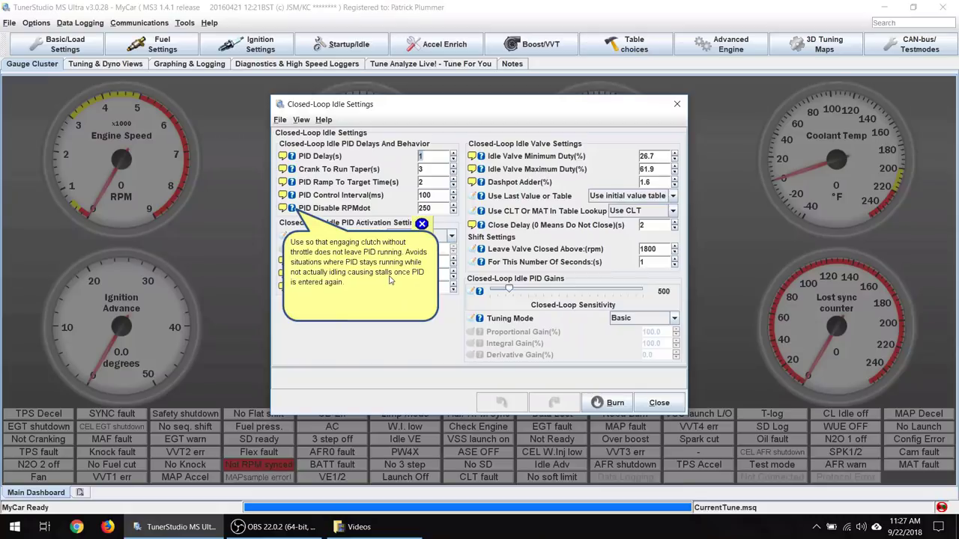
pyautogui.click(392, 216)
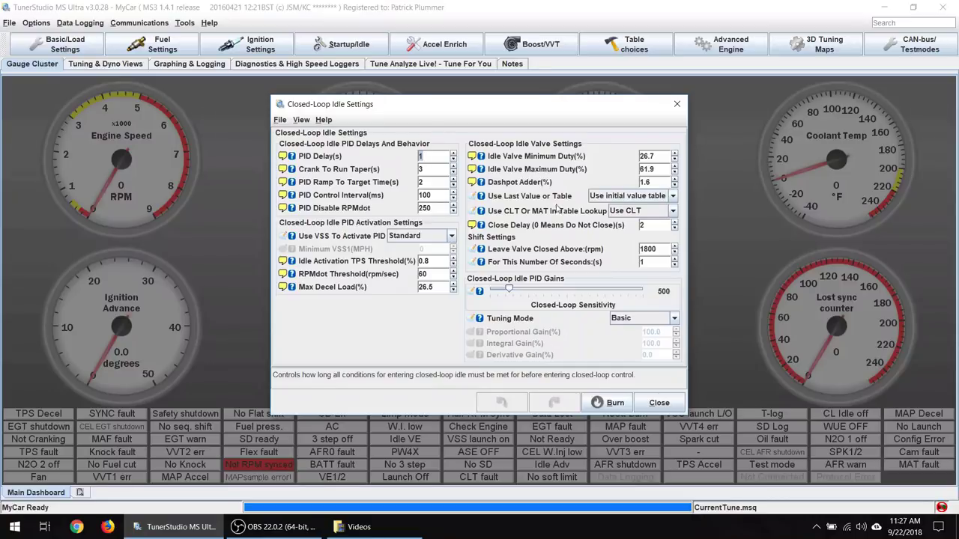
pyautogui.click(666, 155)
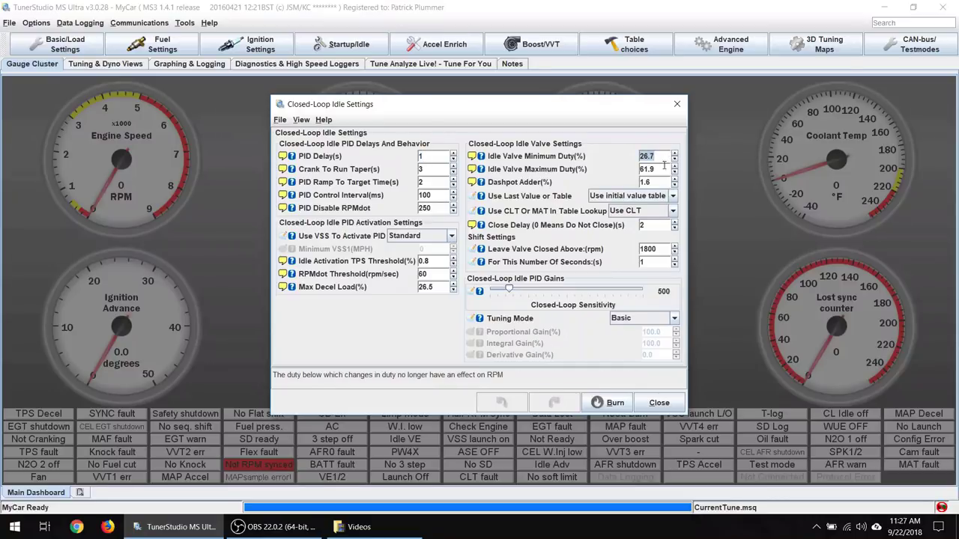
pyautogui.click(662, 168)
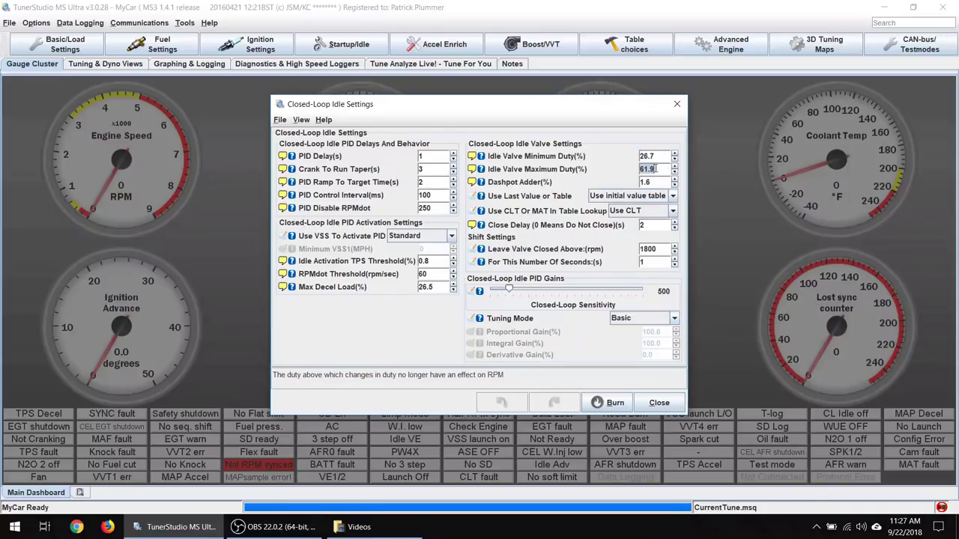
pyautogui.click(660, 158)
pyautogui.click(662, 169)
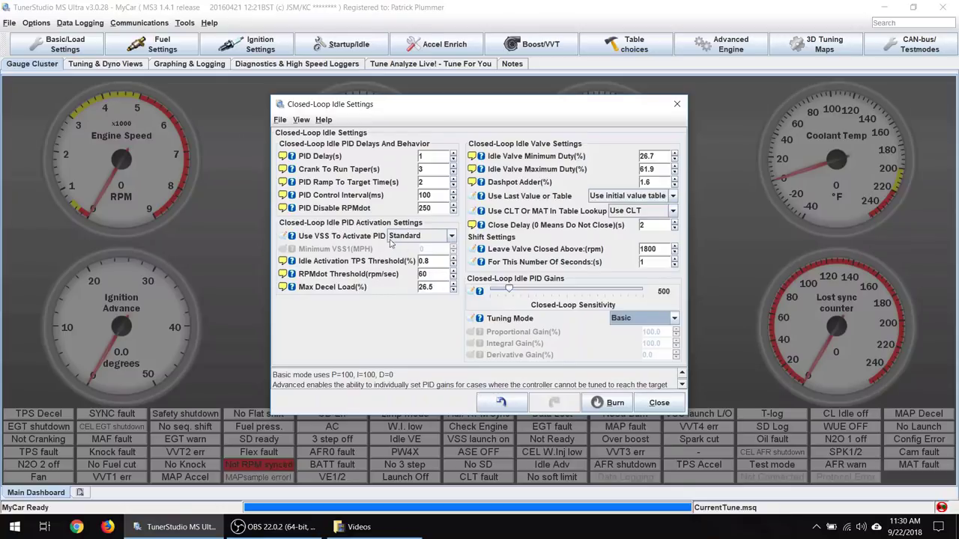
pyautogui.click(404, 238)
pyautogui.click(404, 238)
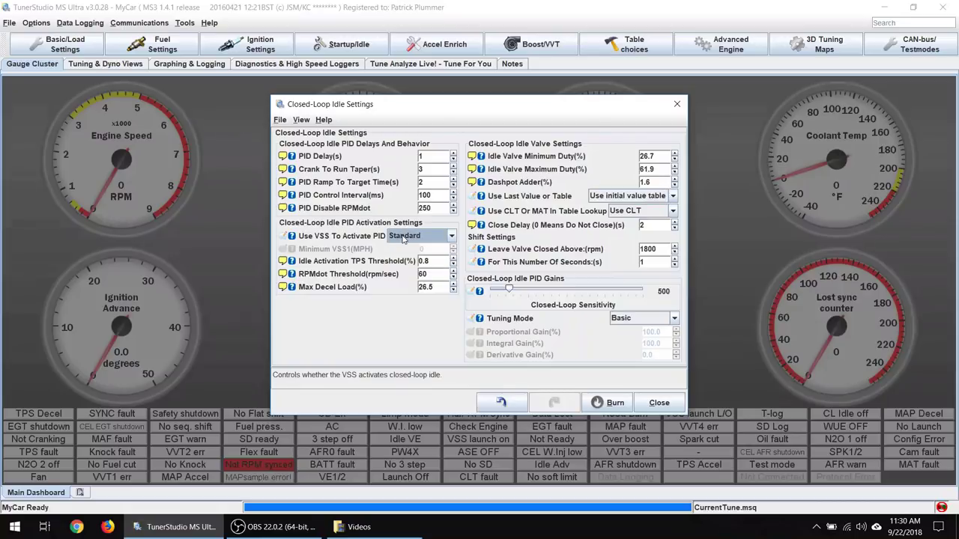
pyautogui.click(292, 236)
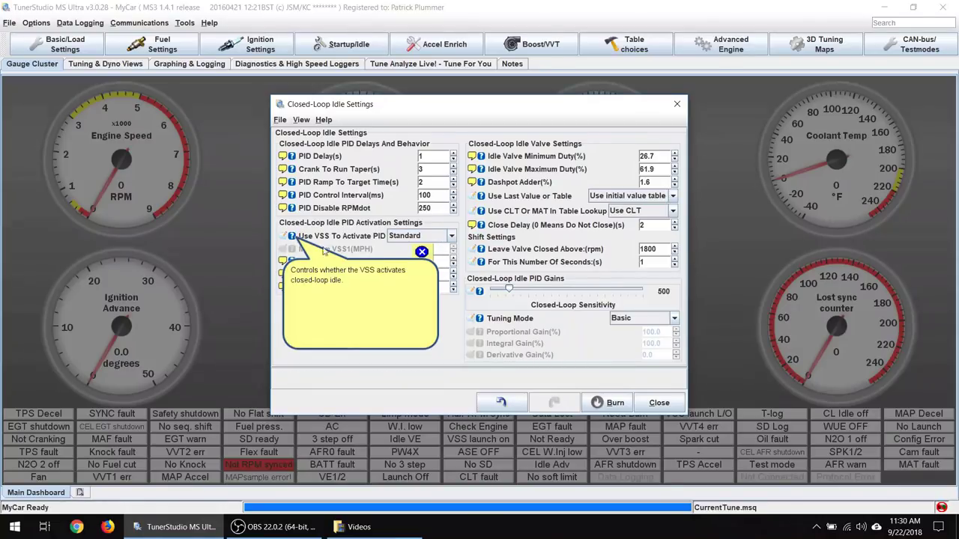
pyautogui.click(421, 252)
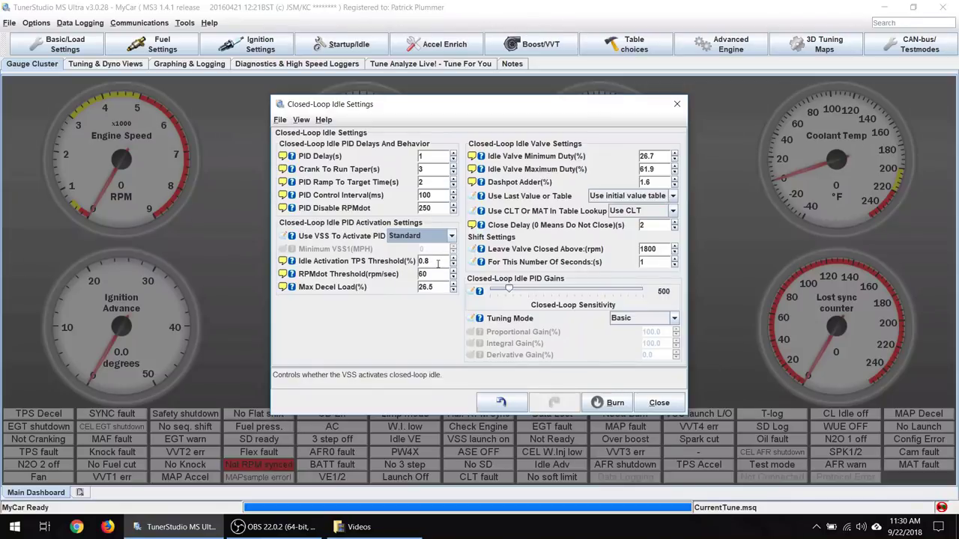
pyautogui.click(438, 262)
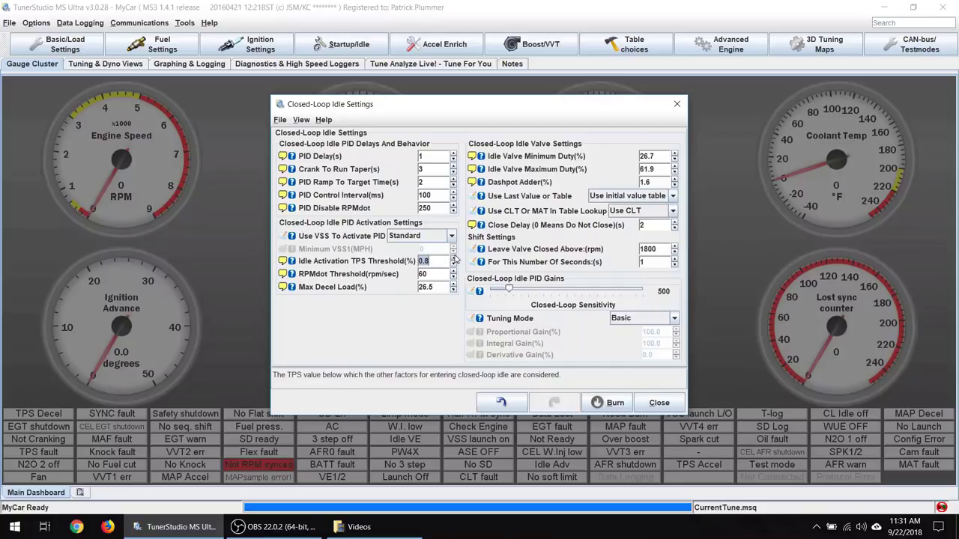
pyautogui.click(435, 261)
pyautogui.click(618, 198)
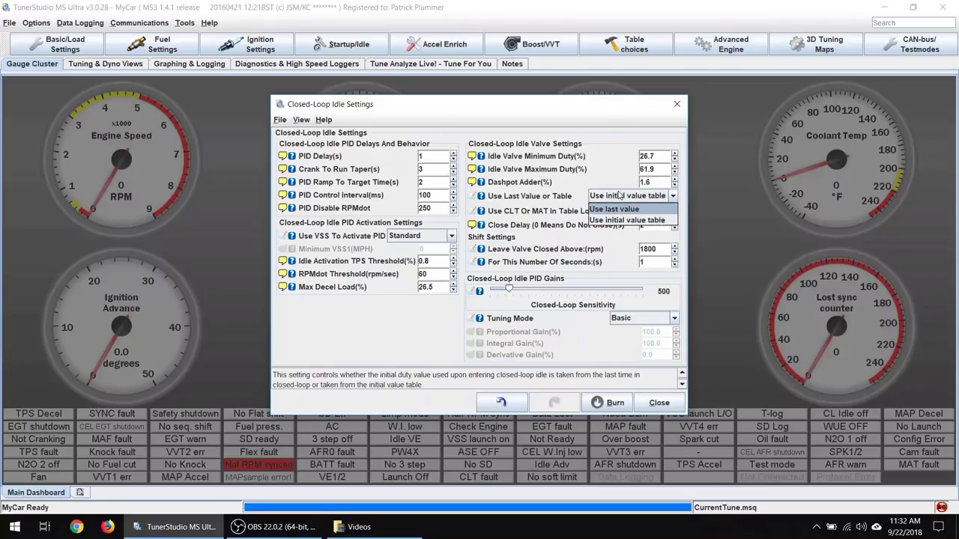
# Keep the initial value table, switch its lookup from CLT to Use MAT, and close the dialog.
pyautogui.click(626, 222)
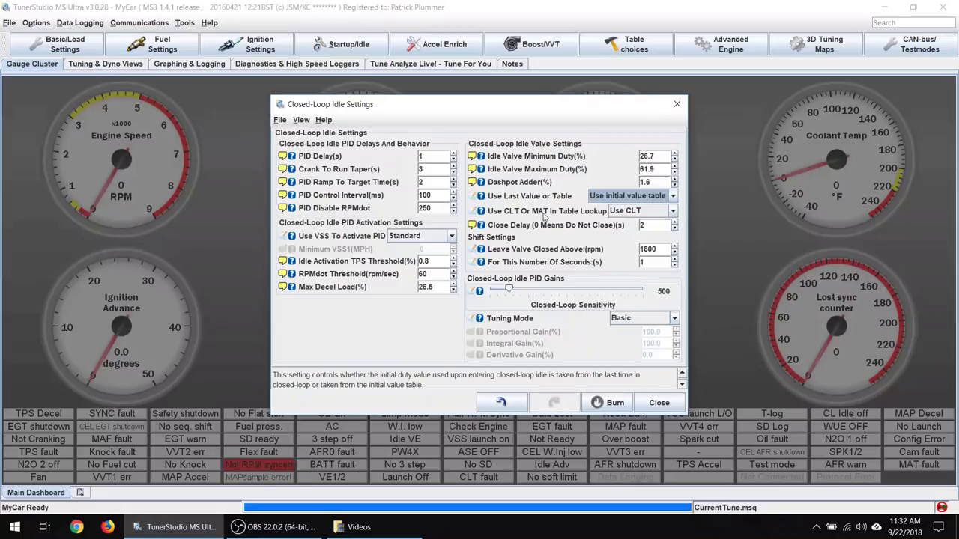
pyautogui.click(652, 213)
pyautogui.click(650, 224)
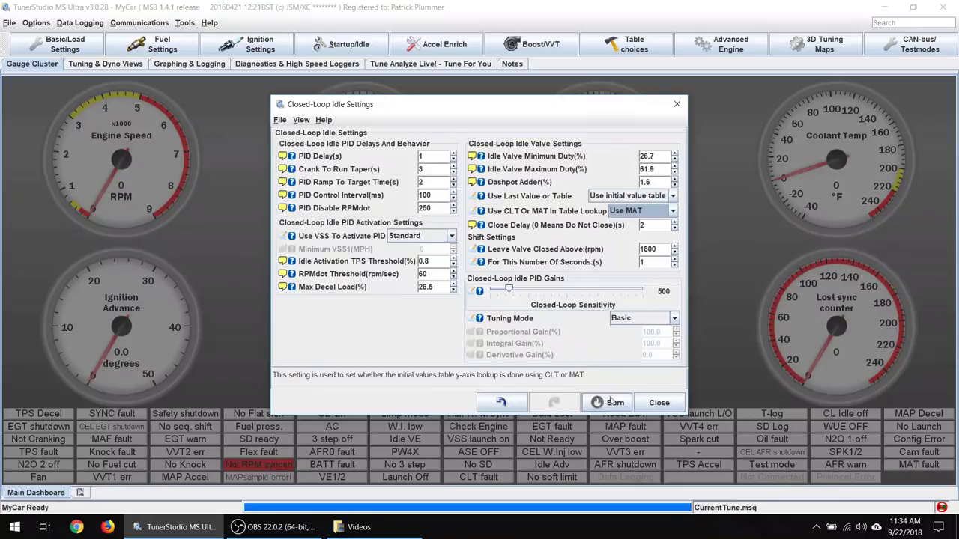
pyautogui.click(660, 405)
pyautogui.click(364, 49)
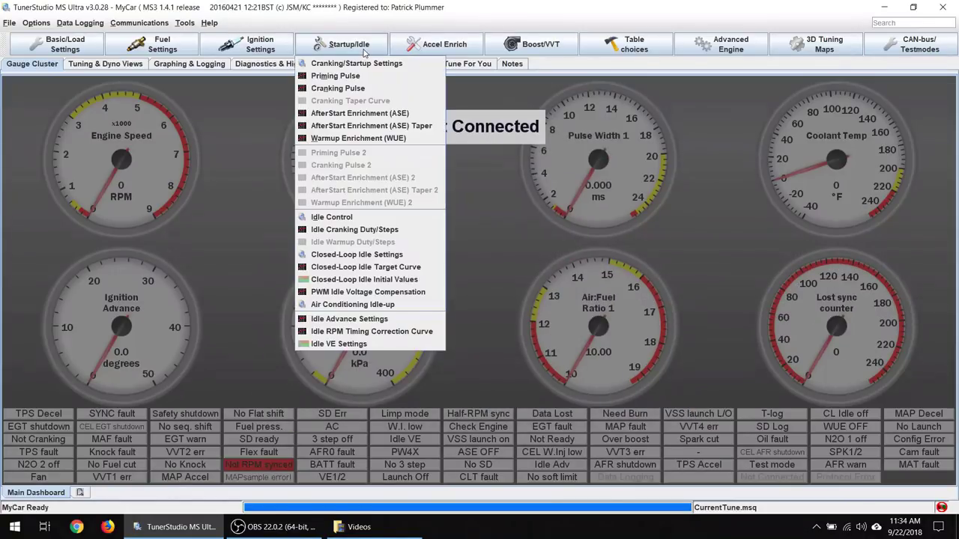
# Review the Closed-Loop Idle Initial Values table (31.4–34.9 across 500–1300 rpm), then close it.
pyautogui.click(396, 281)
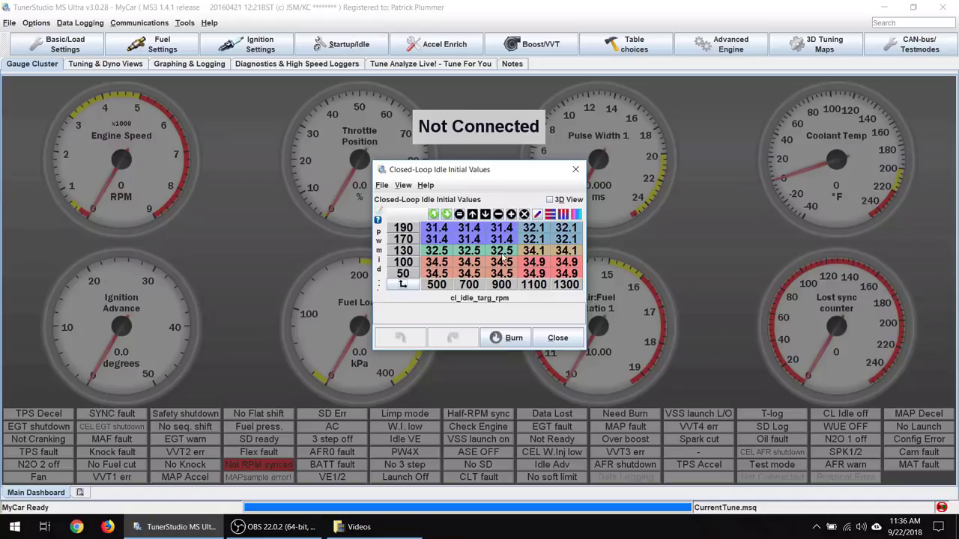
pyautogui.click(558, 338)
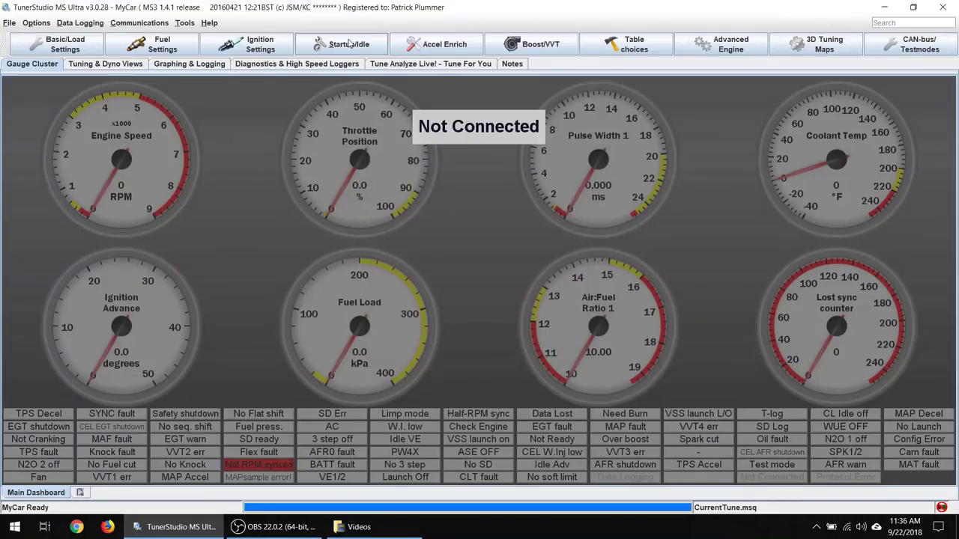
pyautogui.click(349, 44)
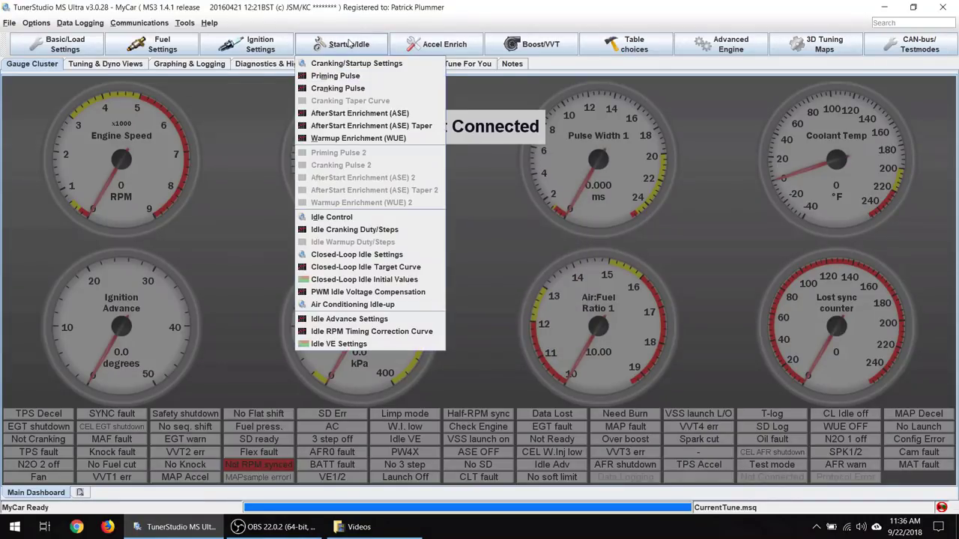
# Review the Closed-Loop Idle Target RPMs curve, easing from about 1429 to 857 rpm, then close it.
pyautogui.click(407, 267)
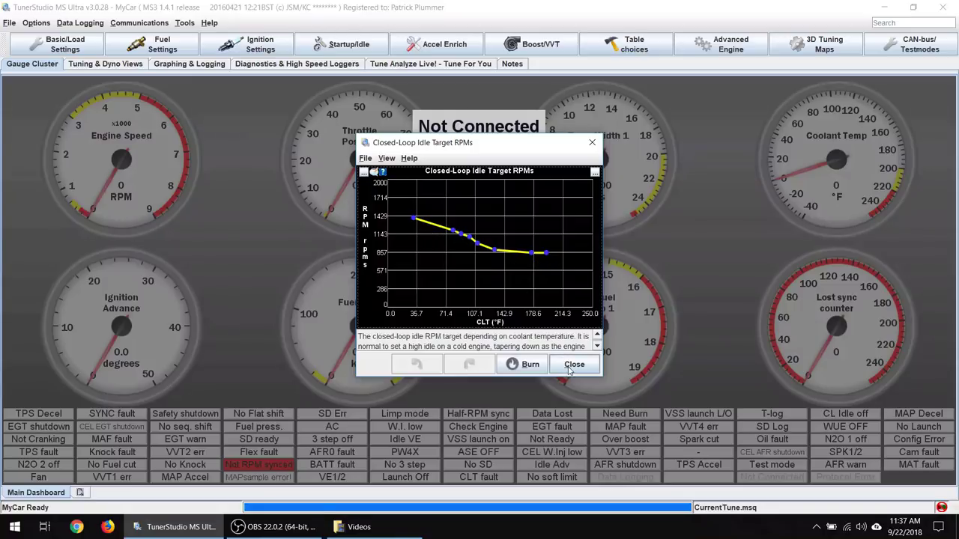
pyautogui.click(572, 365)
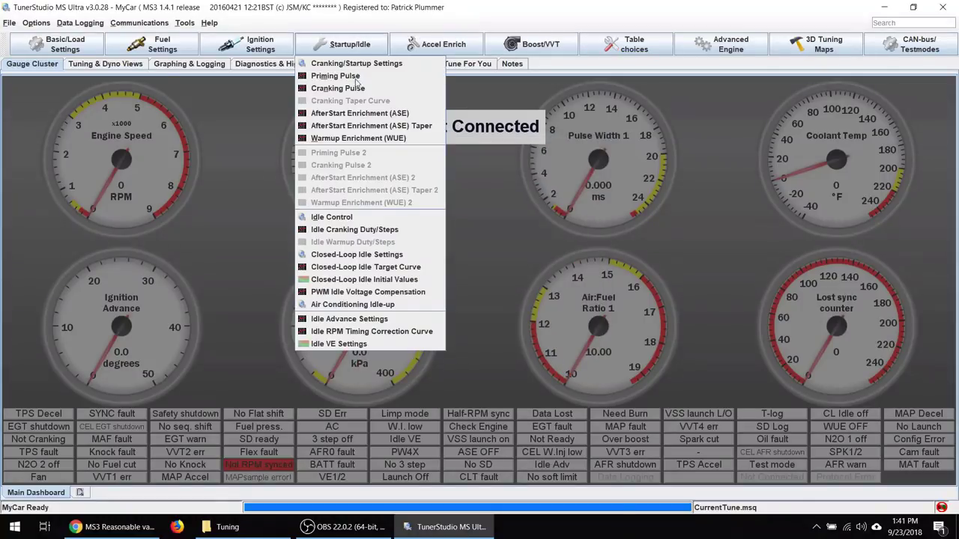
pyautogui.click(366, 292)
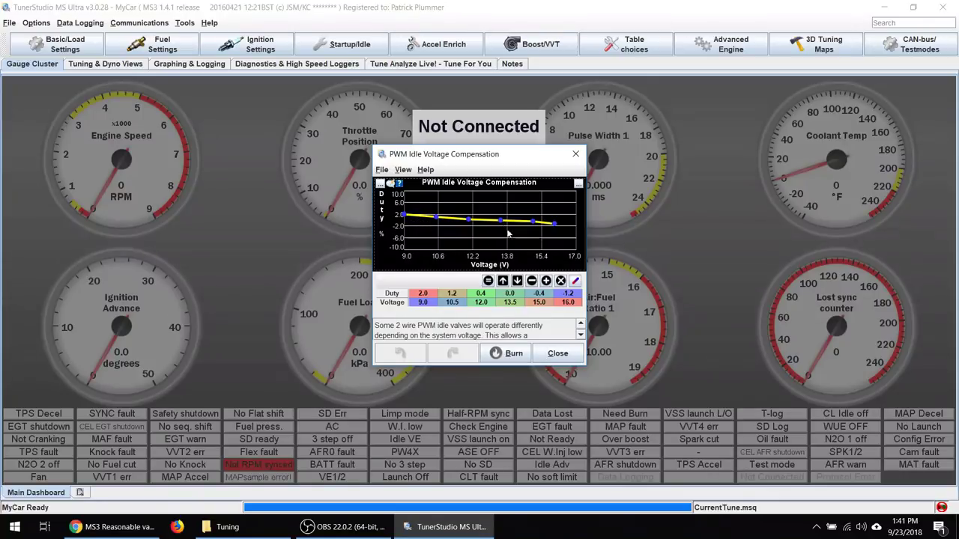
pyautogui.click(558, 354)
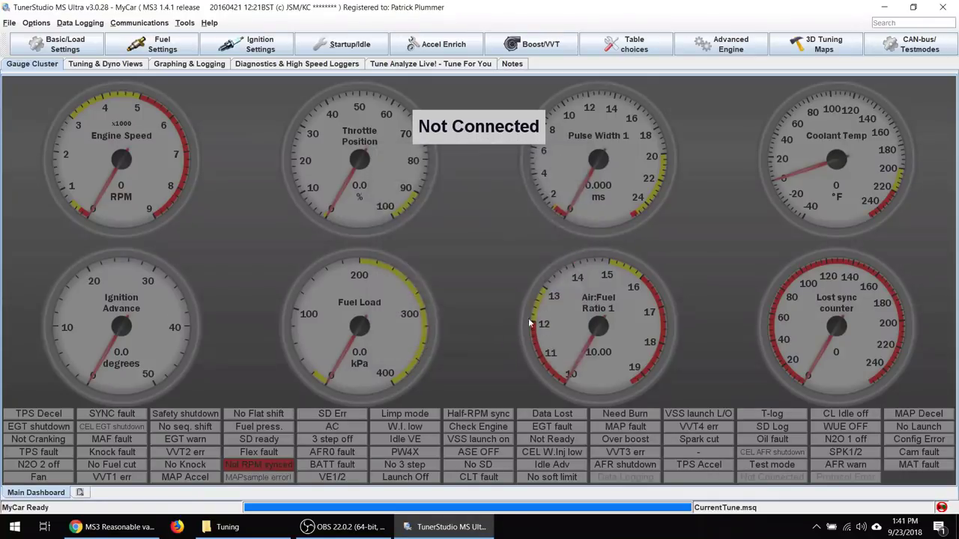
pyautogui.click(346, 44)
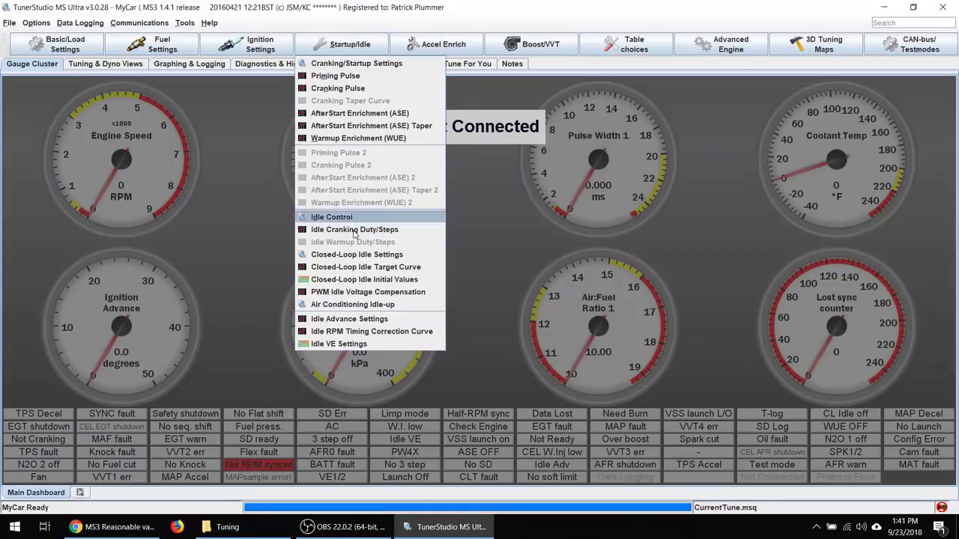
# Review A/C idle-up settings, keeping Inj H output, 12.2% duty and 150 rpm adder, then close.
pyautogui.click(363, 303)
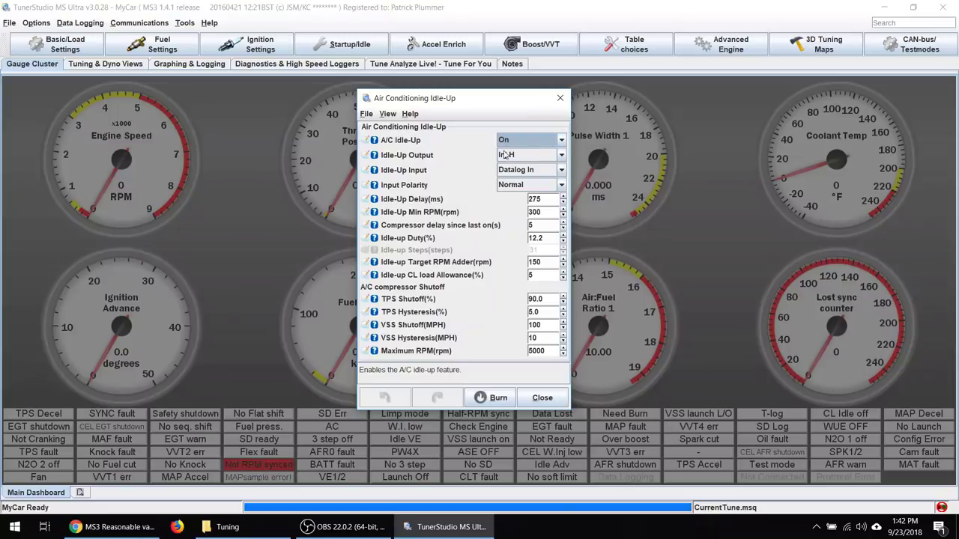
pyautogui.click(520, 154)
pyautogui.click(521, 155)
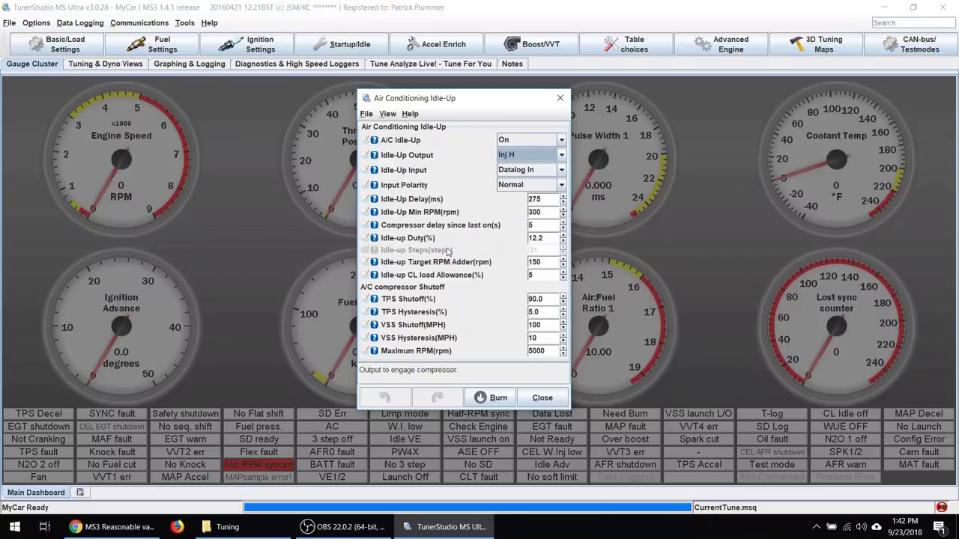
pyautogui.click(540, 397)
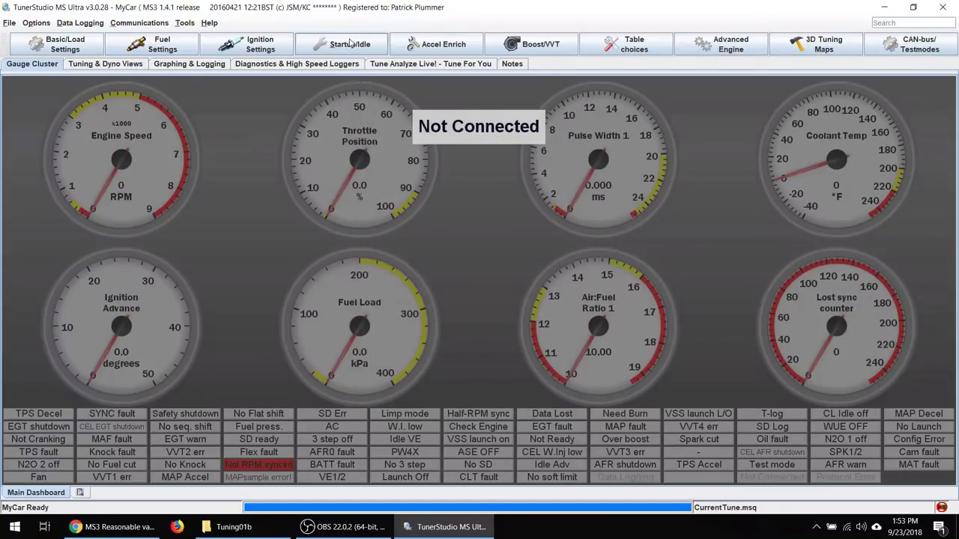
# In Idle Advance Settings, keep Idle RPM Timing Correction On (6–12° over 27–32% load) and close.
pyautogui.click(350, 44)
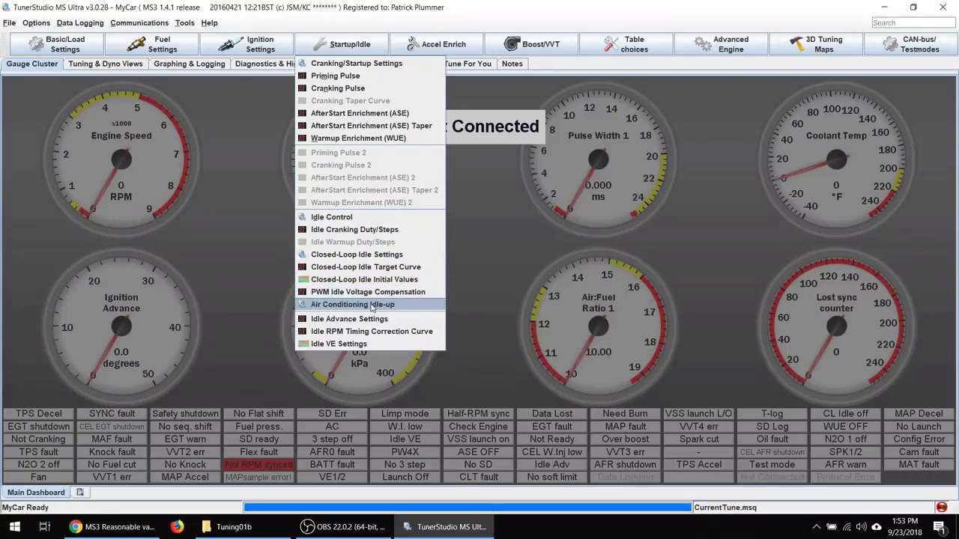
pyautogui.click(349, 319)
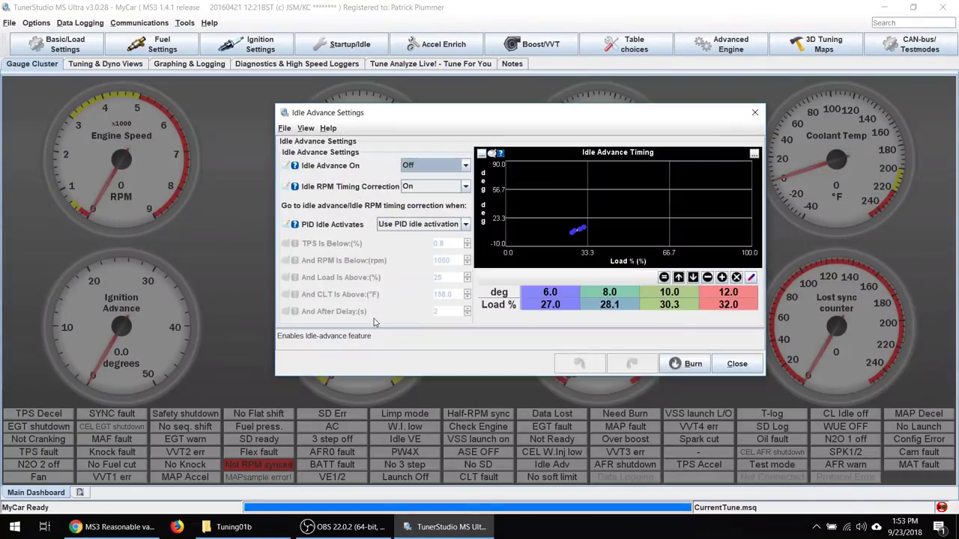
pyautogui.click(441, 188)
pyautogui.click(441, 188)
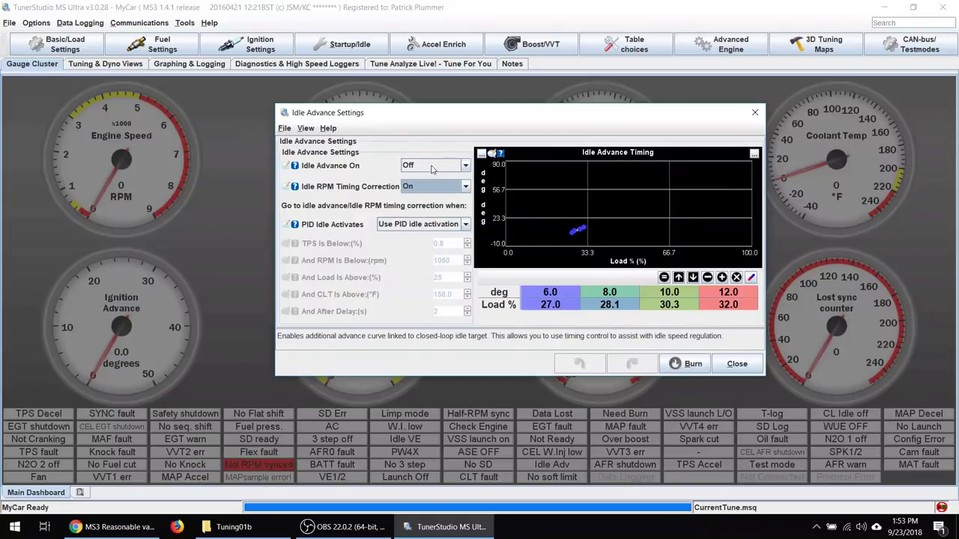
pyautogui.click(431, 188)
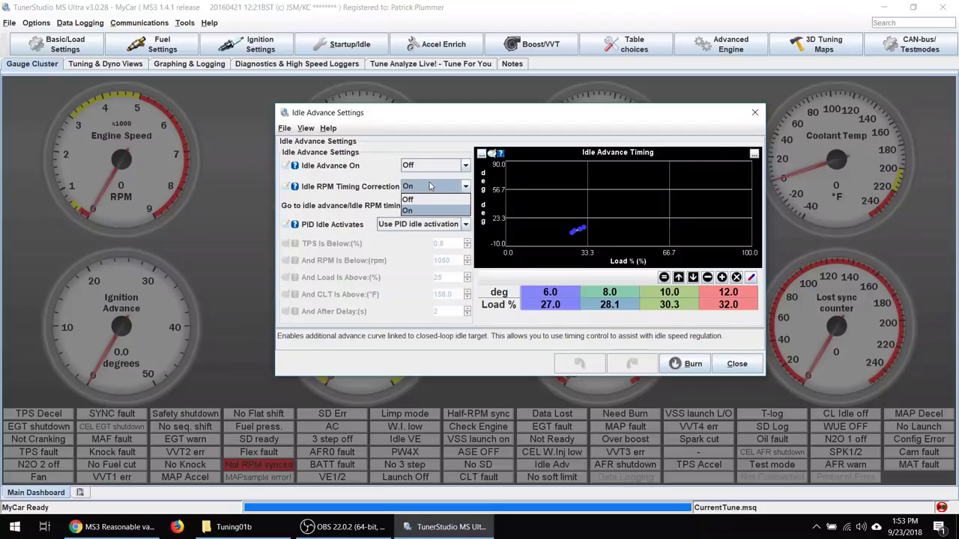
pyautogui.click(430, 186)
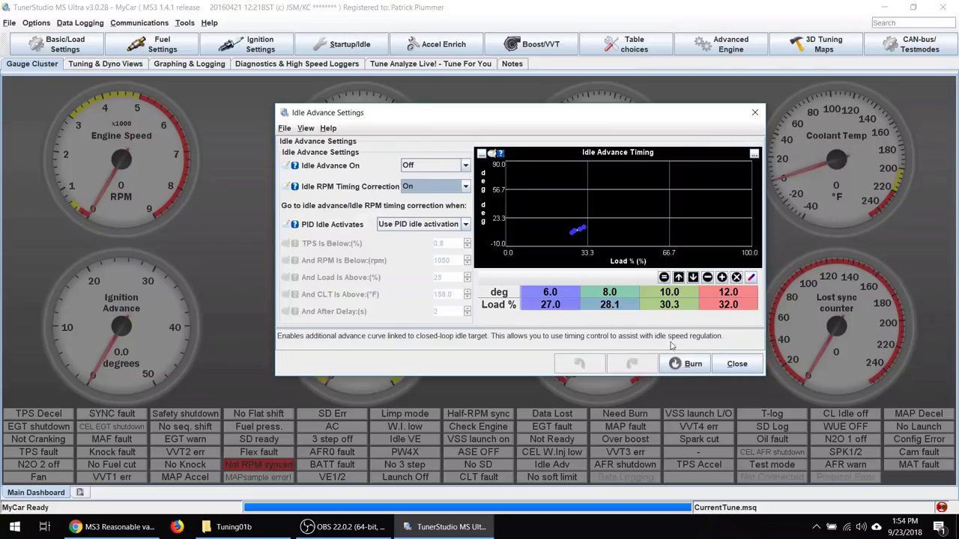
pyautogui.click(737, 364)
pyautogui.click(346, 44)
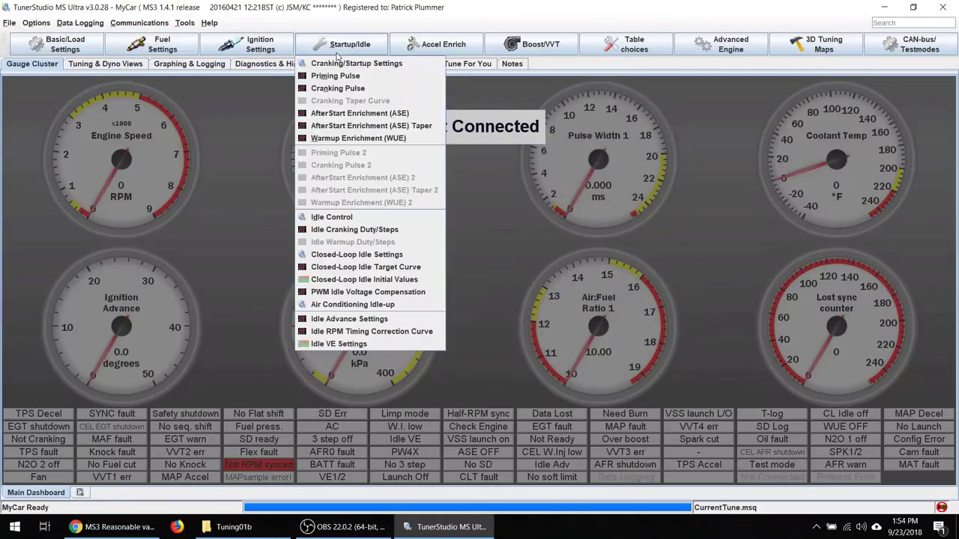
pyautogui.click(358, 334)
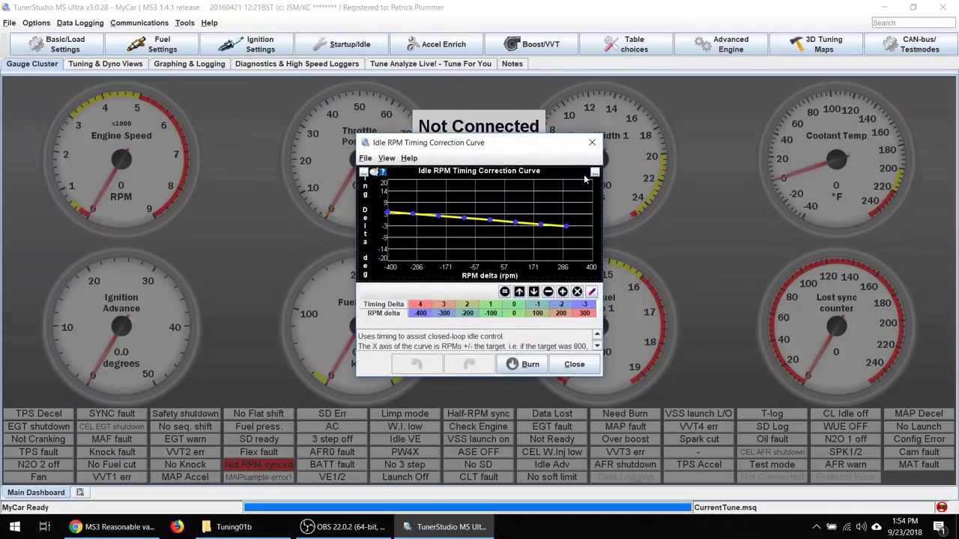
pyautogui.click(594, 173)
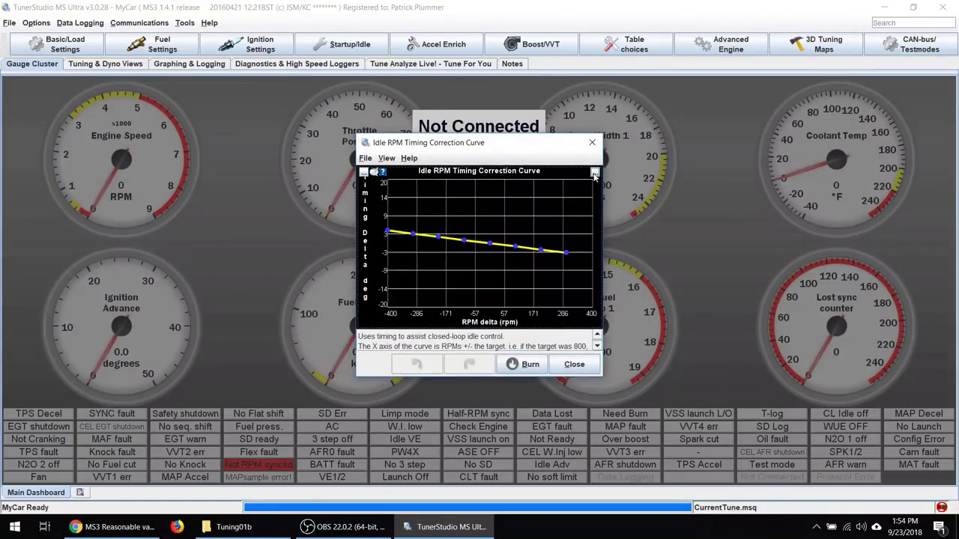
pyautogui.click(594, 173)
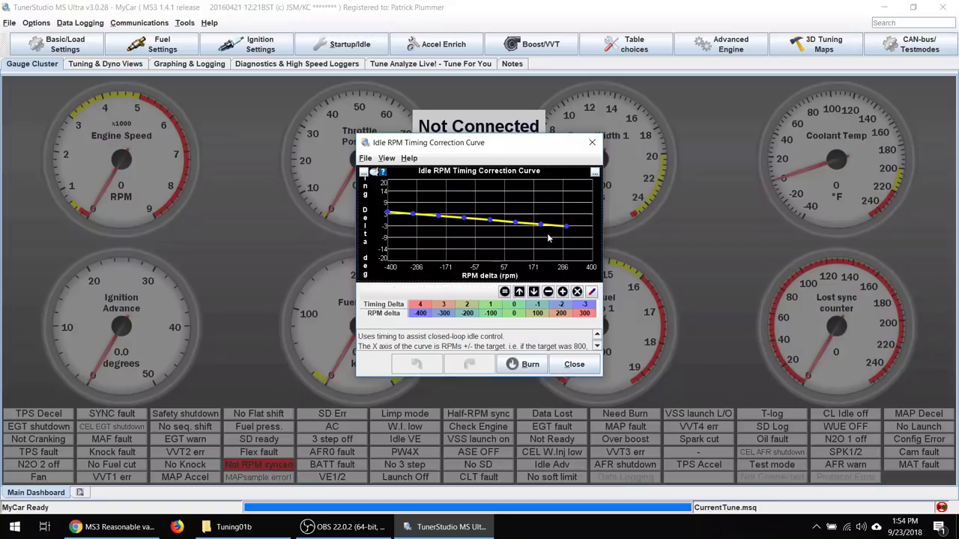
pyautogui.click(577, 307)
pyautogui.click(586, 366)
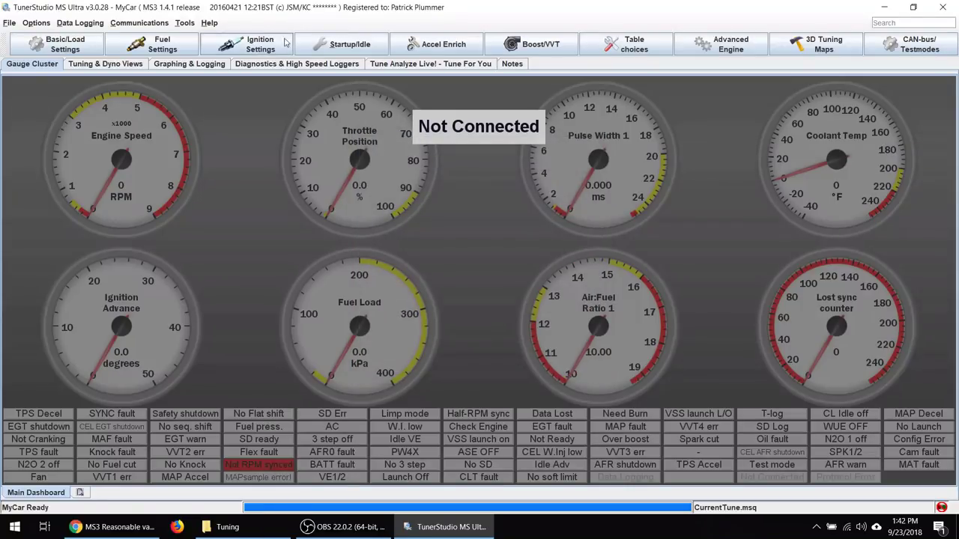
# Open Idle VE Settings and leave Idle VE On set to On.
pyautogui.click(322, 47)
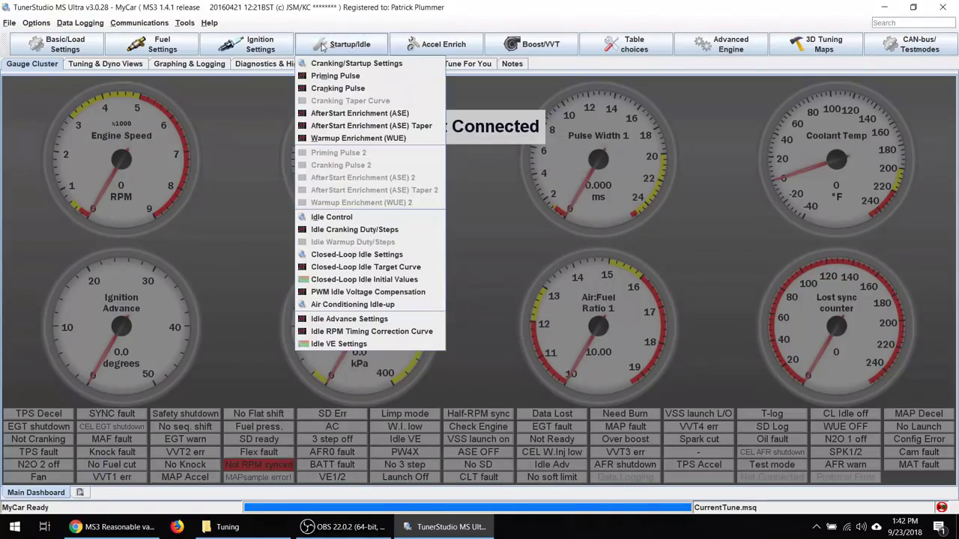
pyautogui.click(365, 346)
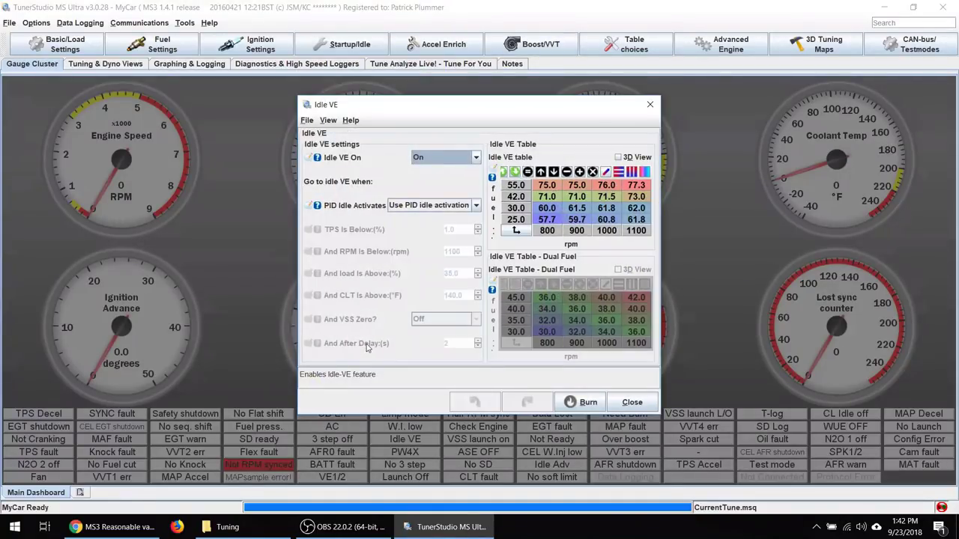
pyautogui.click(444, 159)
pyautogui.click(445, 160)
pyautogui.click(152, 51)
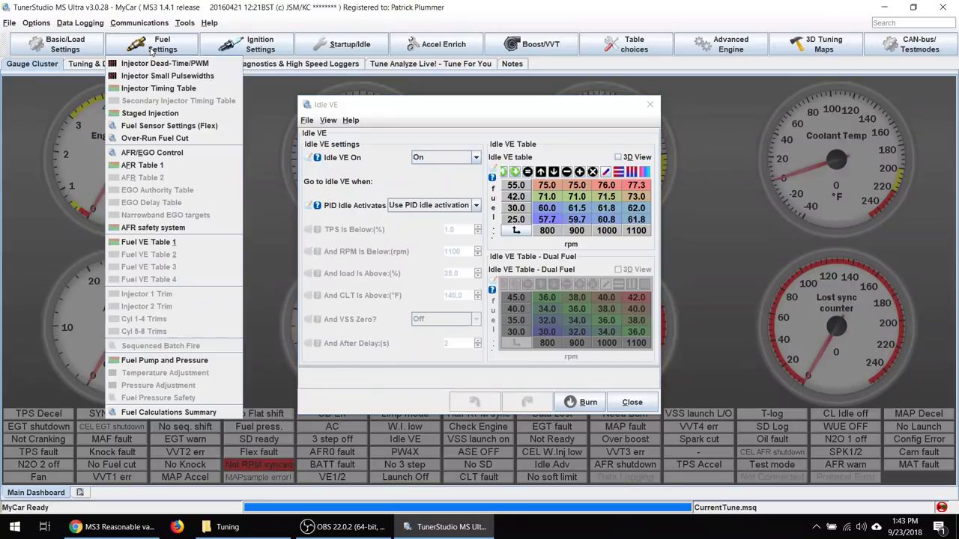
pyautogui.click(159, 242)
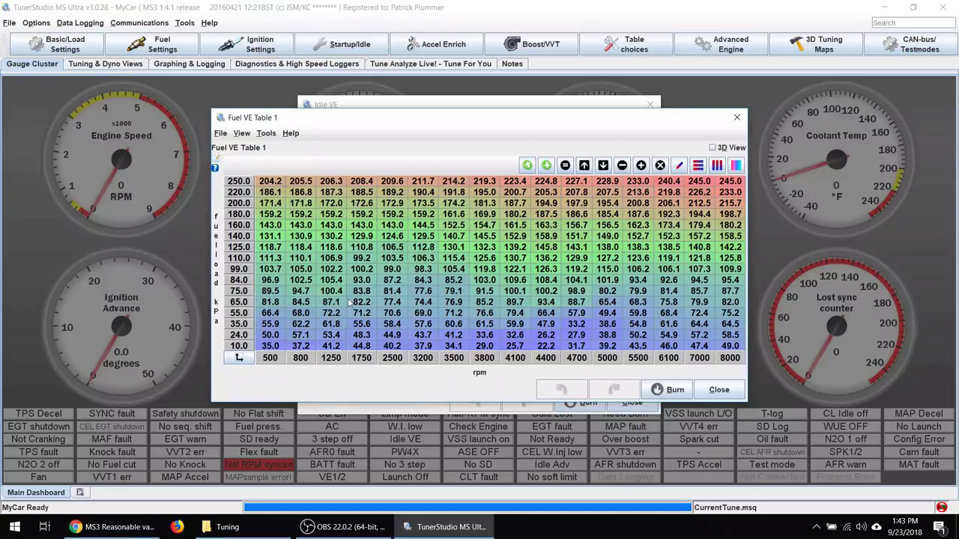
pyautogui.click(719, 390)
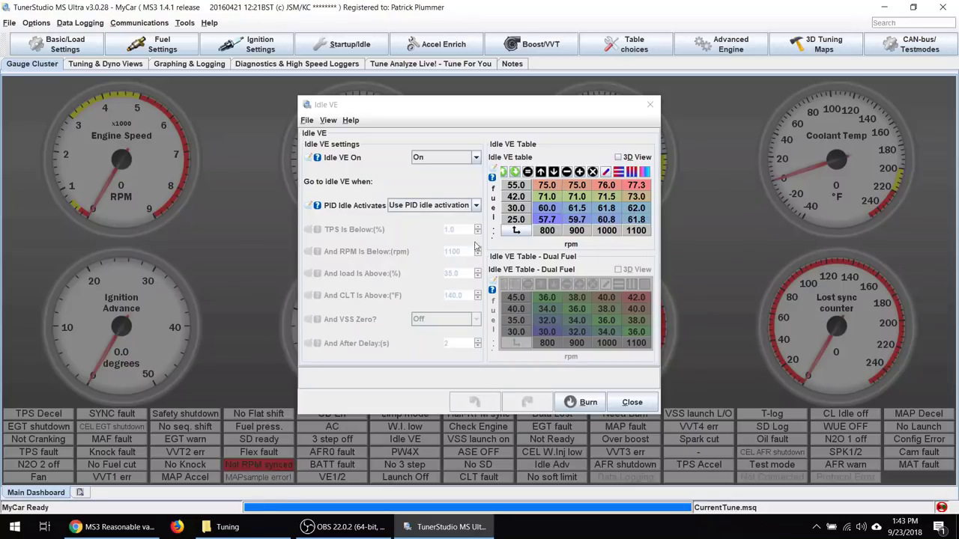
pyautogui.click(449, 208)
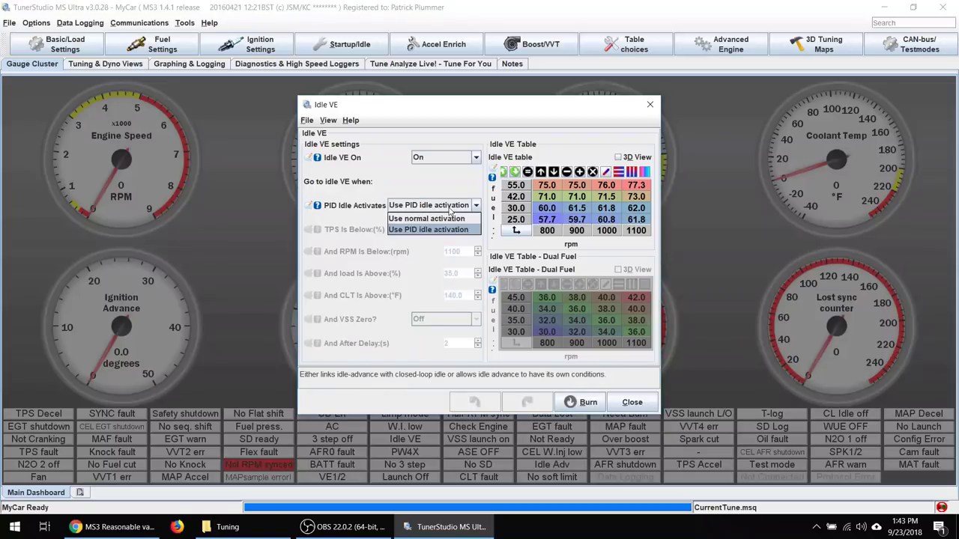
# Set PID Idle Activates to Use PID idle activation and close the Idle VE dialog.
pyautogui.click(444, 230)
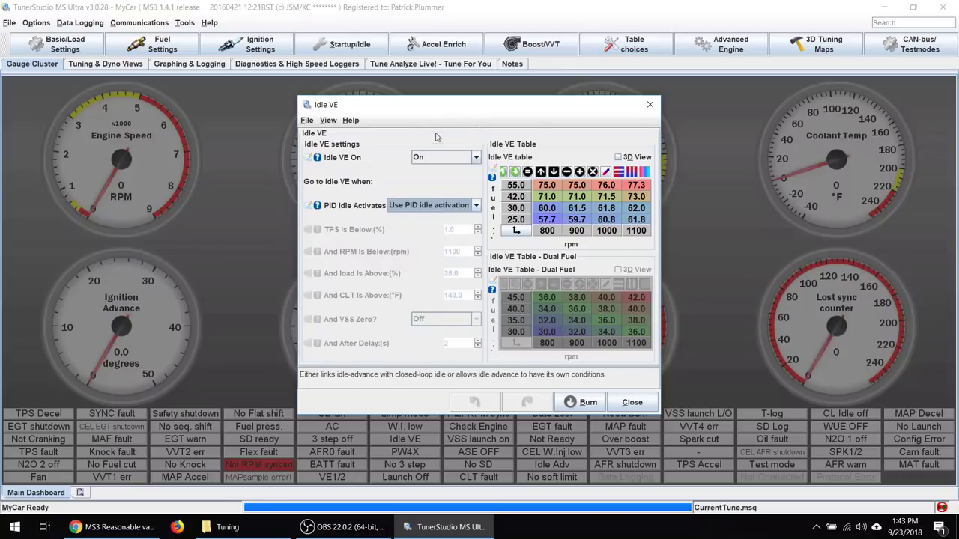
pyautogui.moveTo(452, 116); pyautogui.dragTo(447, 115)
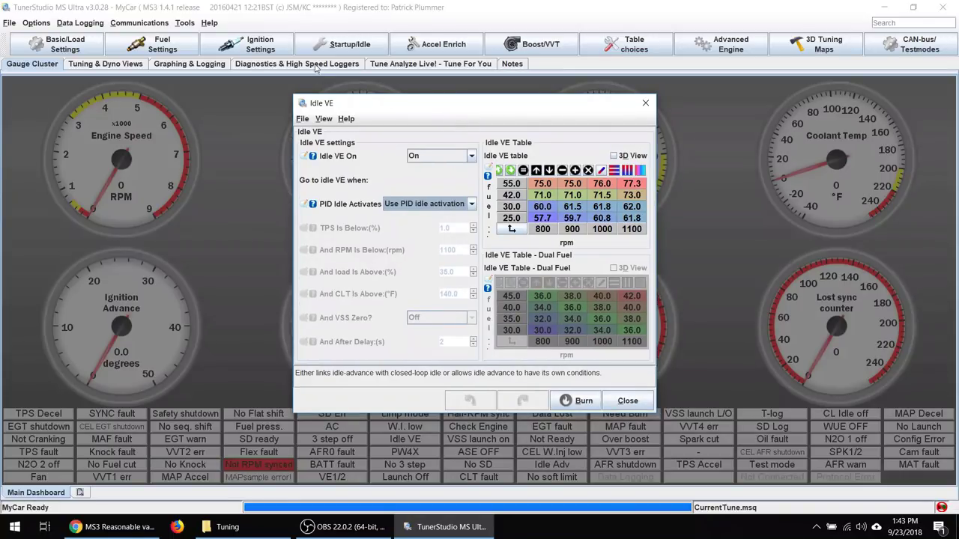
pyautogui.click(347, 47)
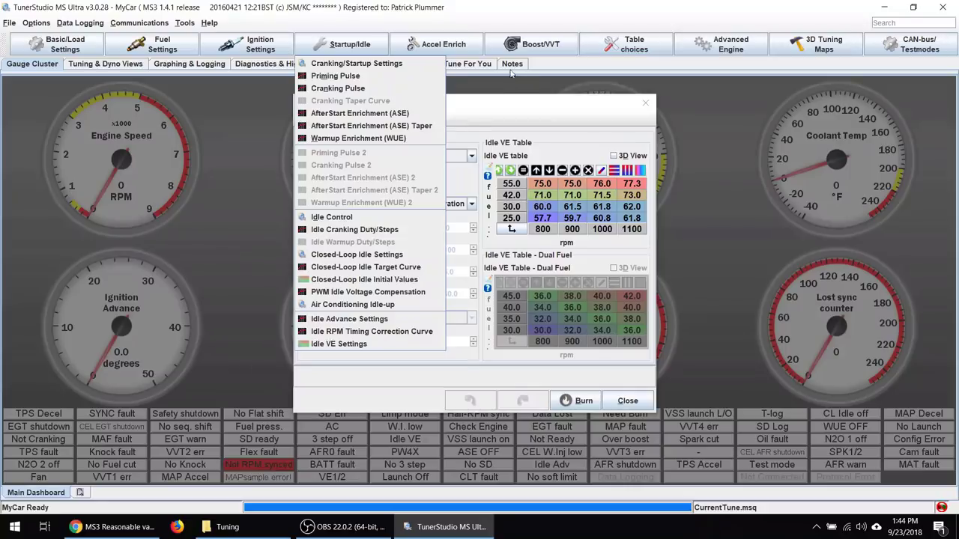
pyautogui.click(520, 112)
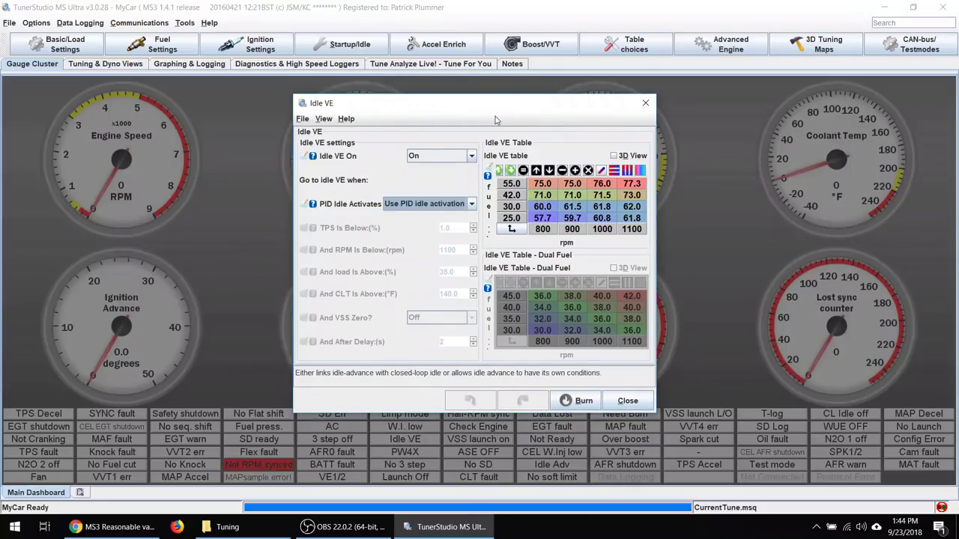
pyautogui.click(626, 401)
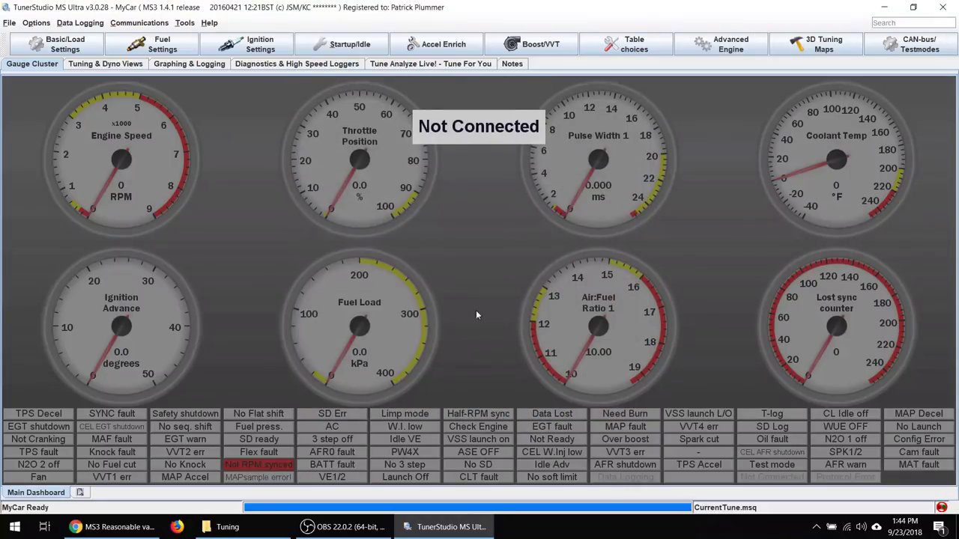